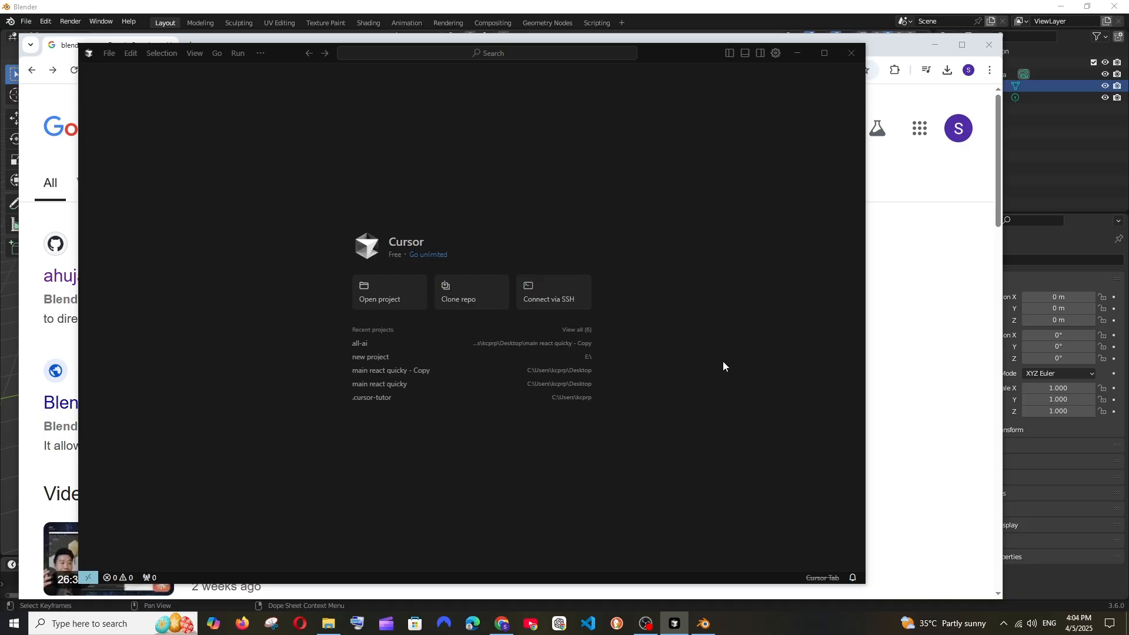
left_click(836, 7)
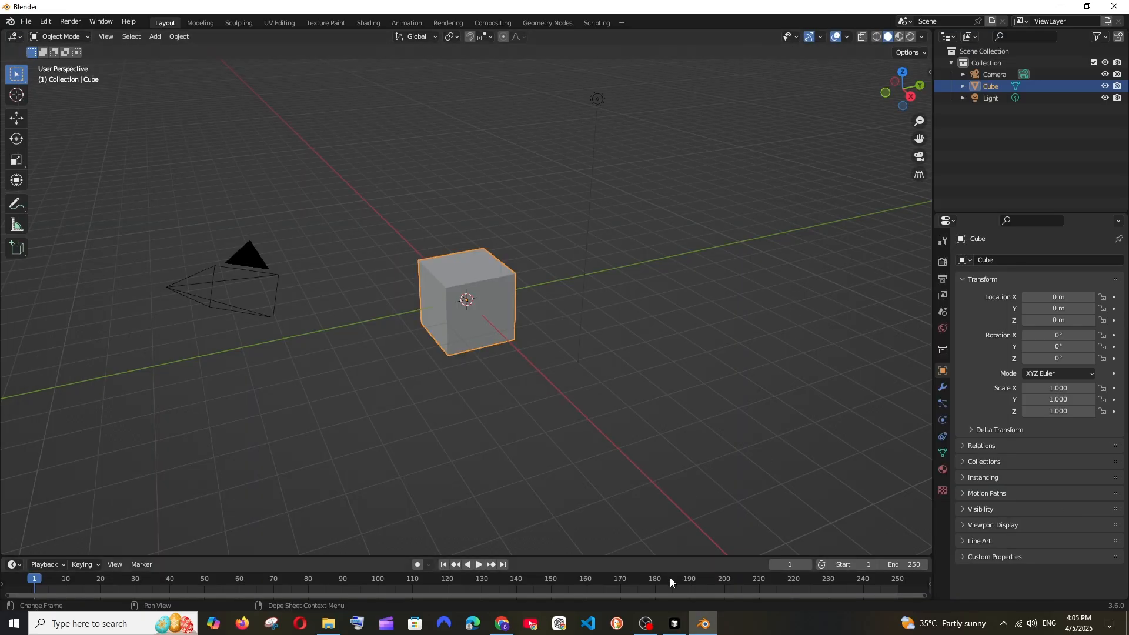
left_click(675, 623)
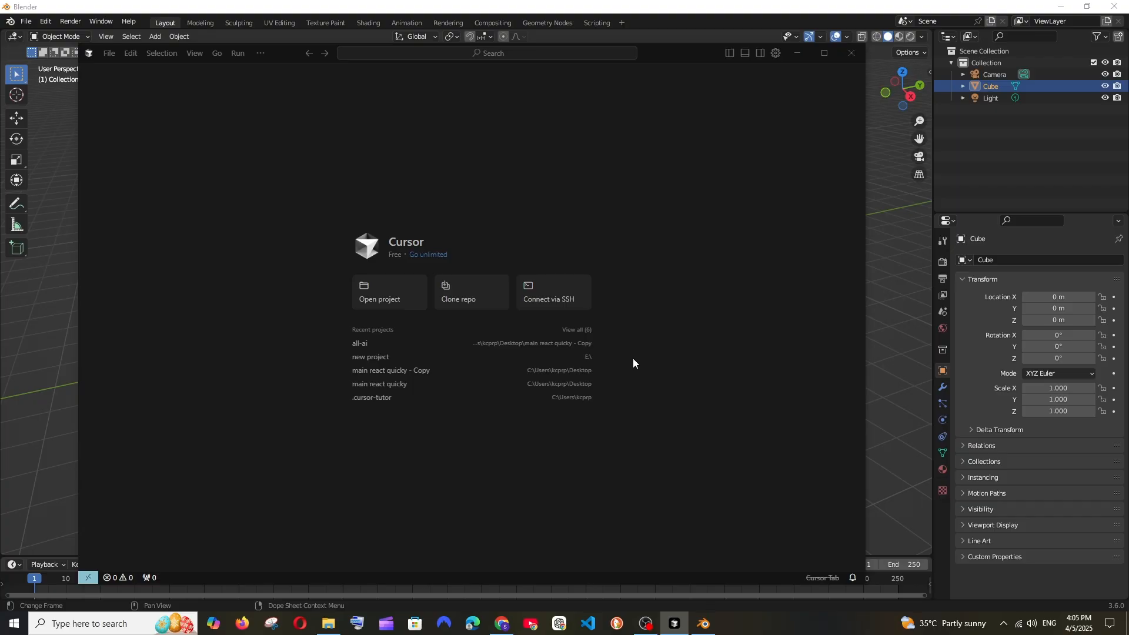
Step: Switch to Chrome, open the ahujasid/blender-mcp GitHub repository from the search results and go to the README's Windows installation instructions
left_click(501, 623)
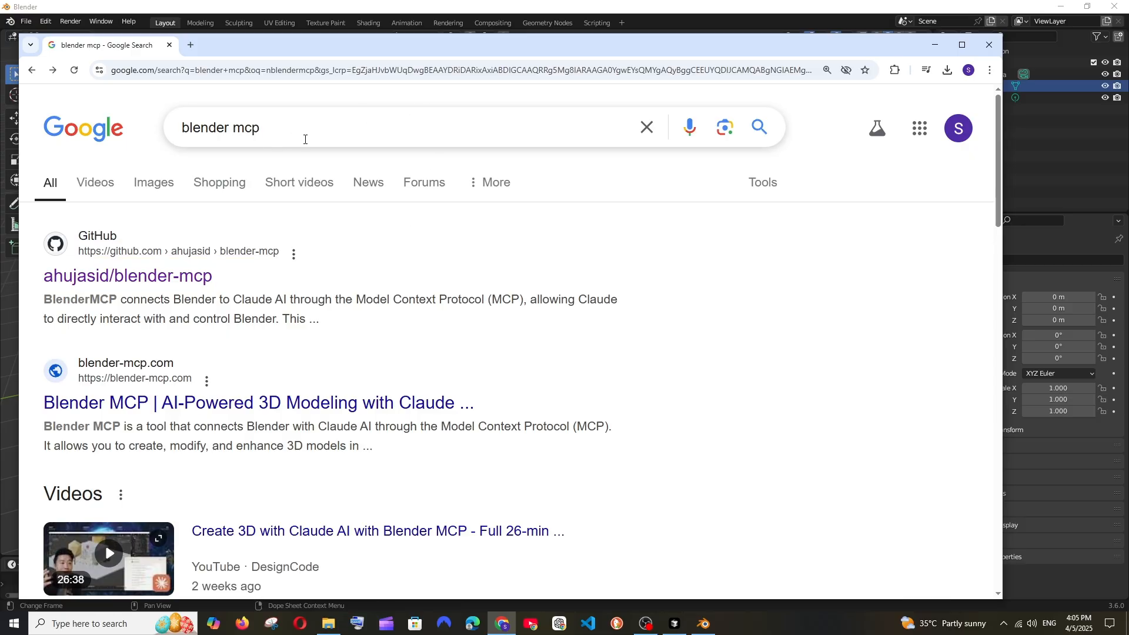
left_click(137, 276)
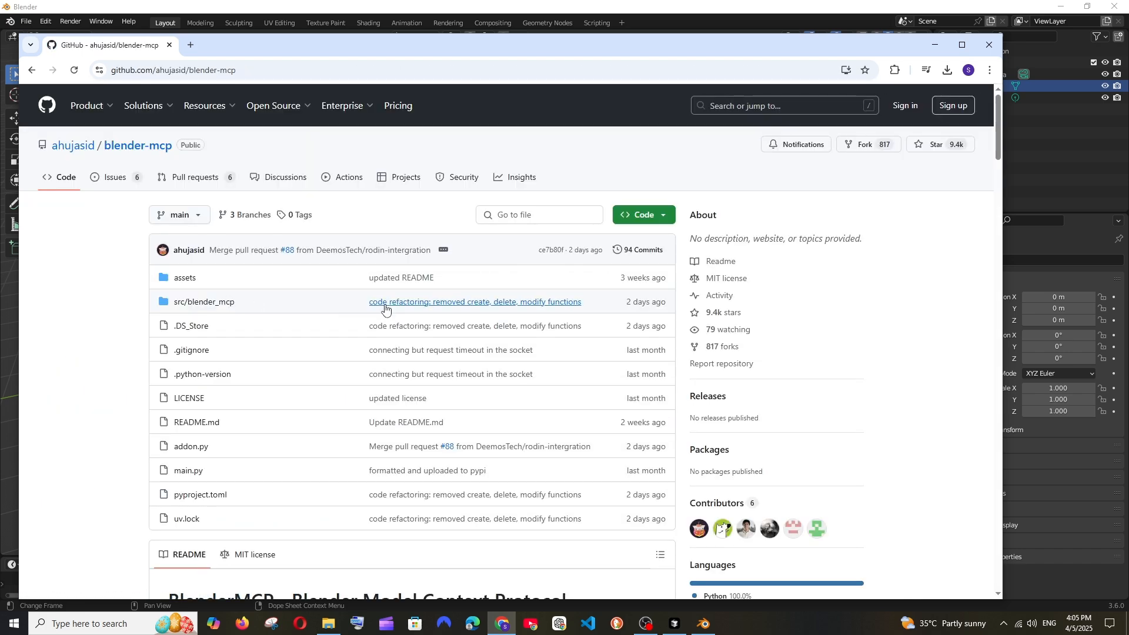
scroll(314, 347, "up", 1, "ctrl")
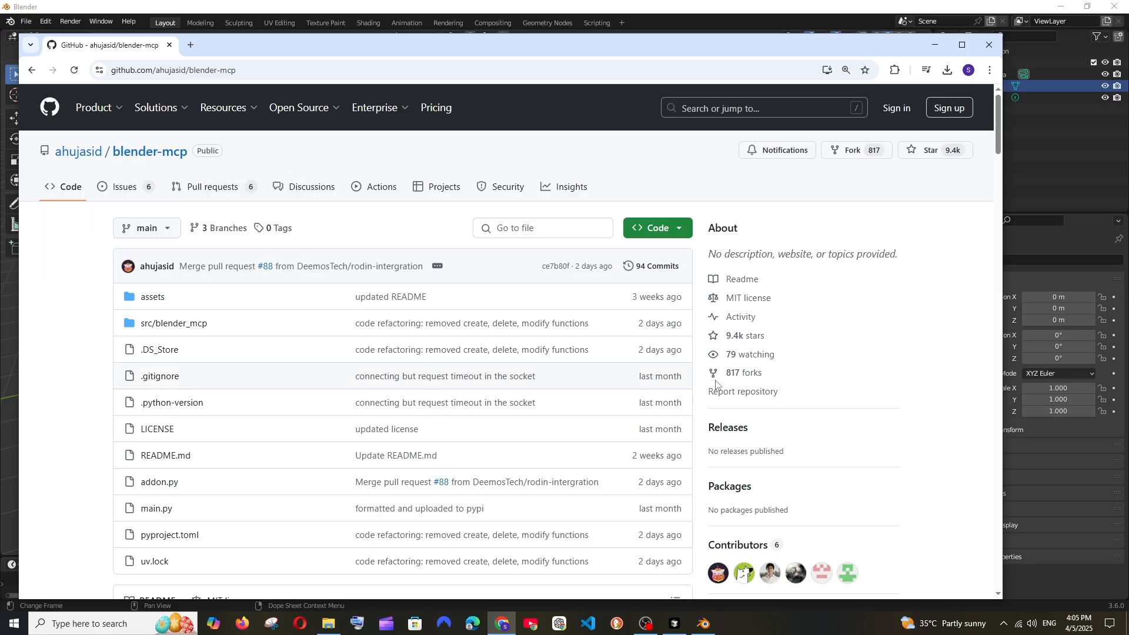
scroll(371, 392, "down", 12)
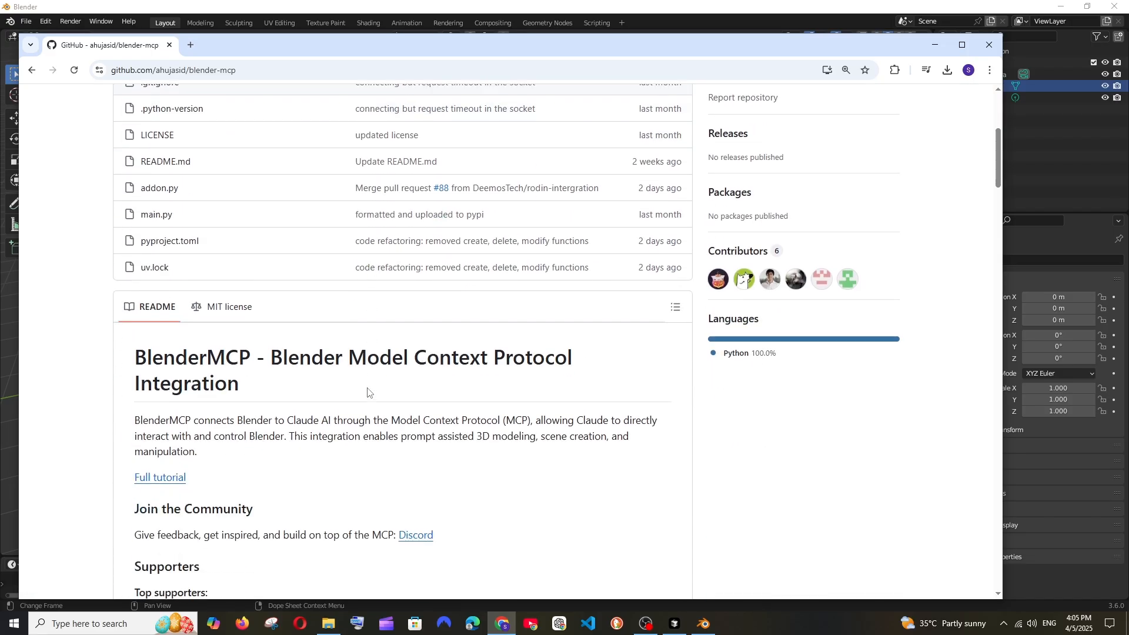
scroll(485, 359, "down", 4)
scroll(271, 360, "down", 2)
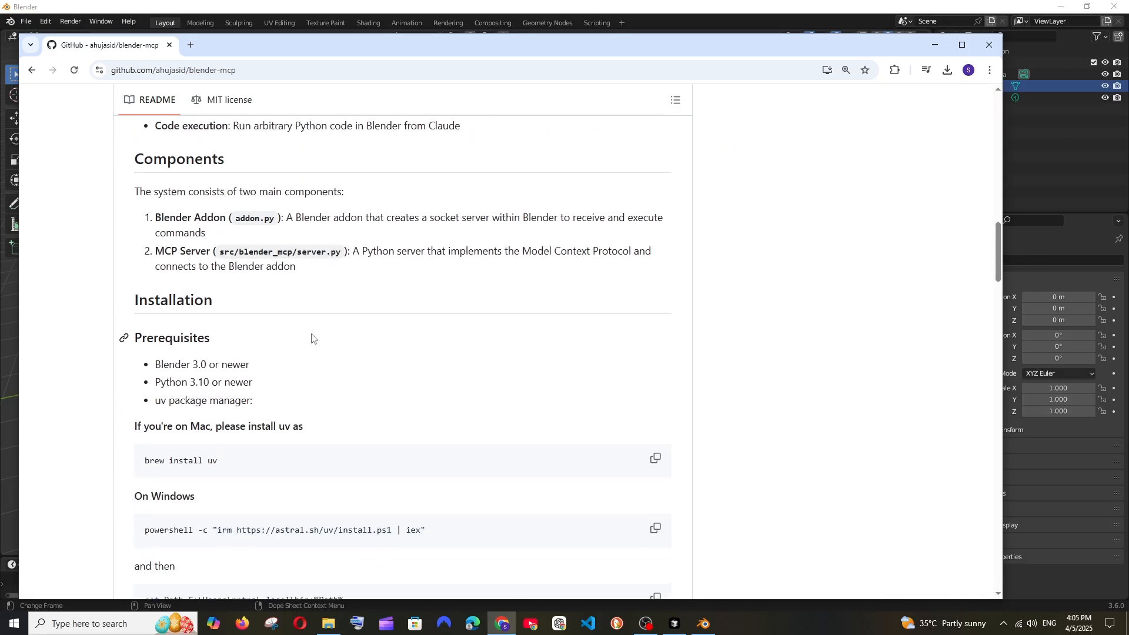
scroll(197, 298, "down", 2)
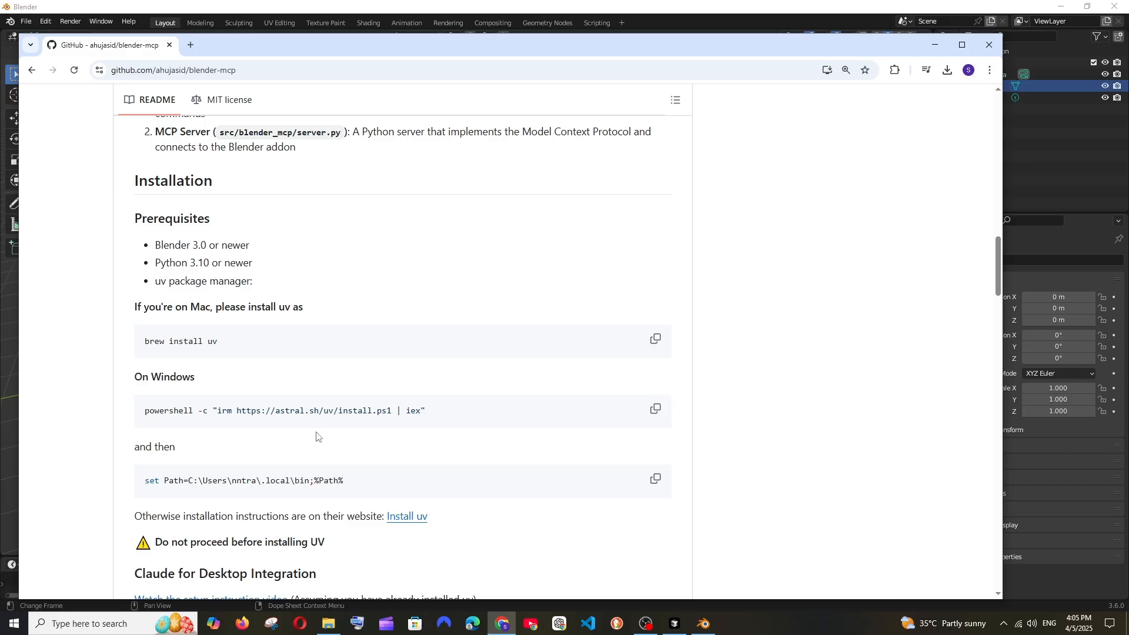
Step: Open a Command Prompt window
left_click(95, 627)
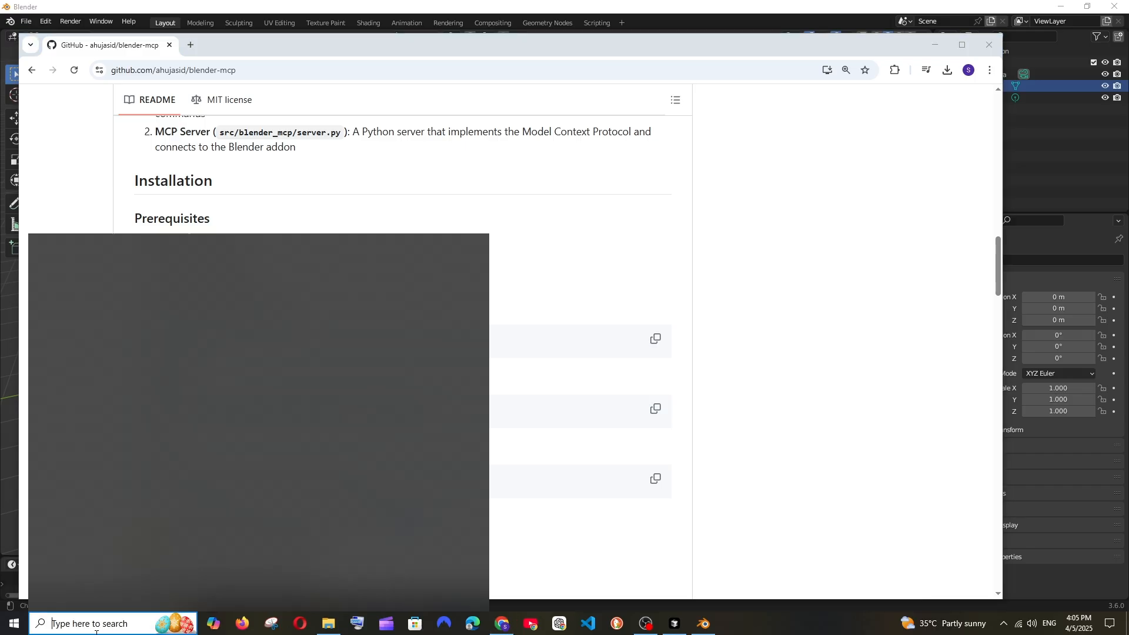
type("cmd")
key("Return")
key("super+Up")
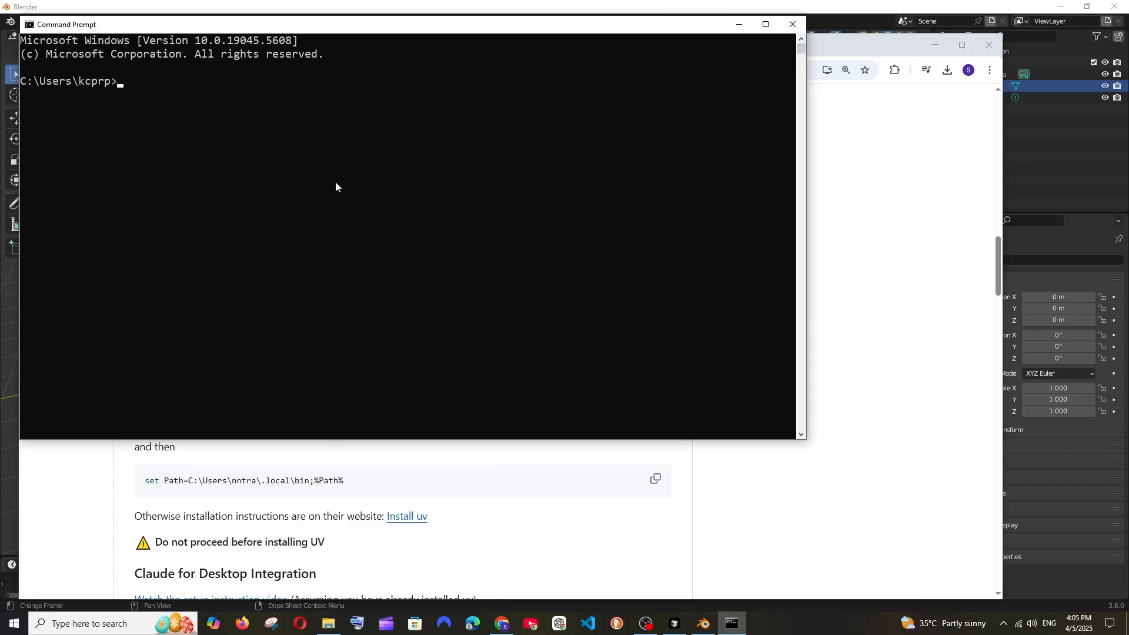
key("super+Down")
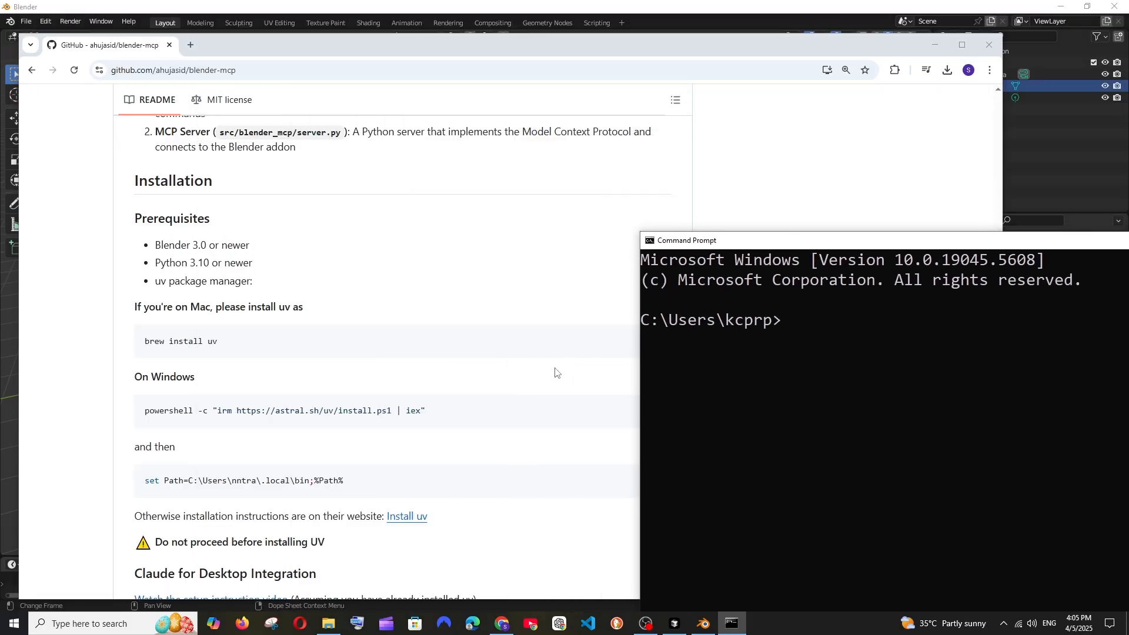
left_click(580, 385)
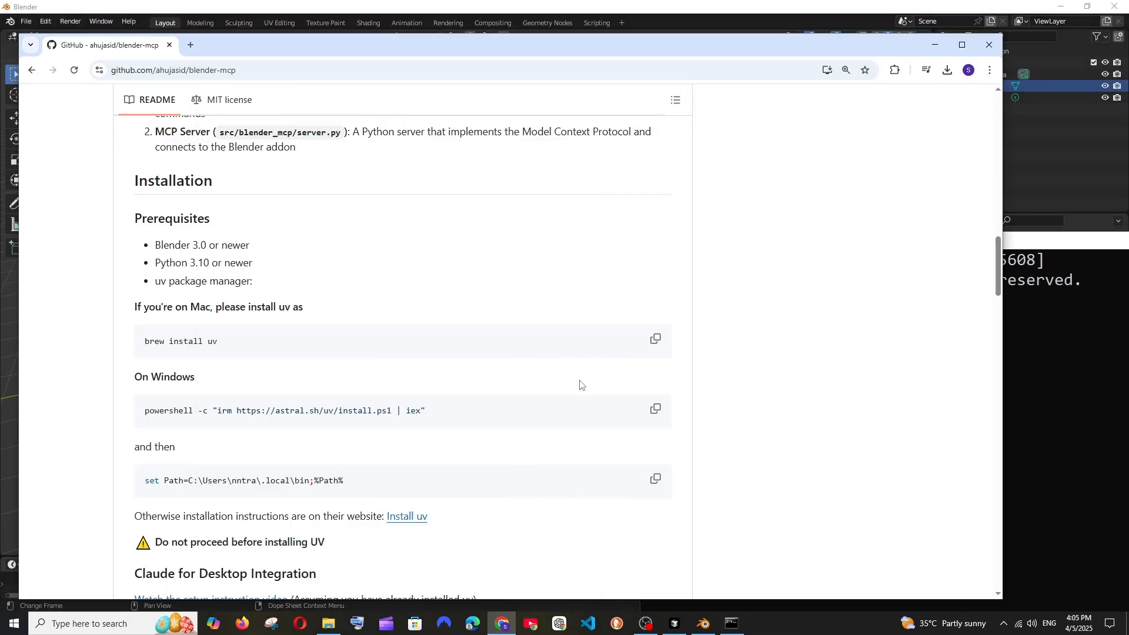
left_click(655, 410)
left_click(732, 624)
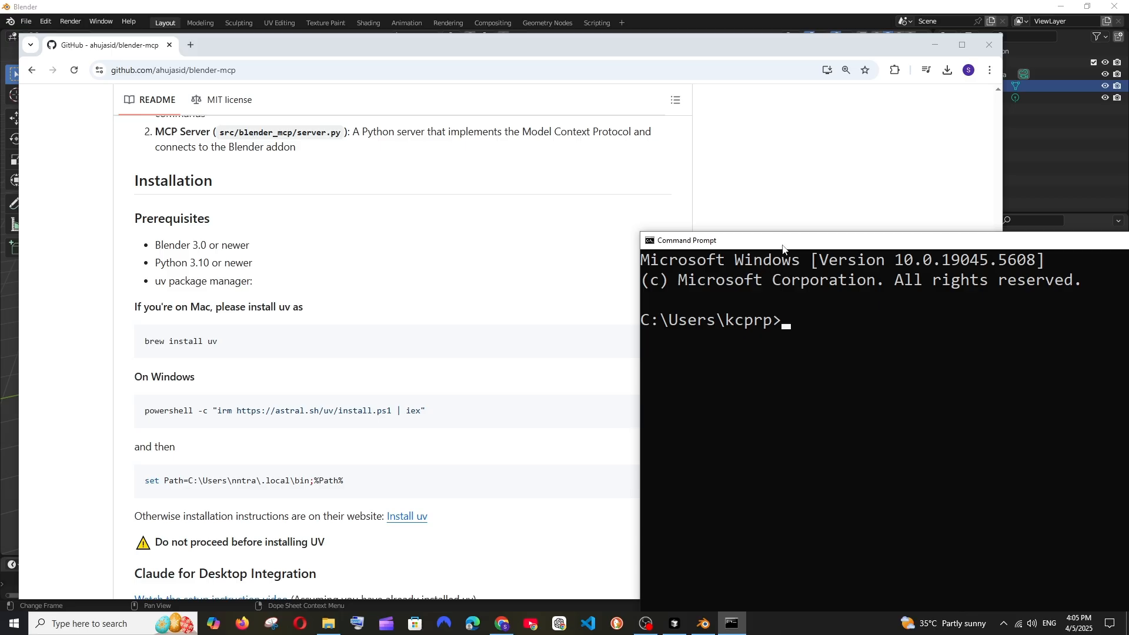
left_click_drag(786, 229, 368, 126)
key("ctrl+v")
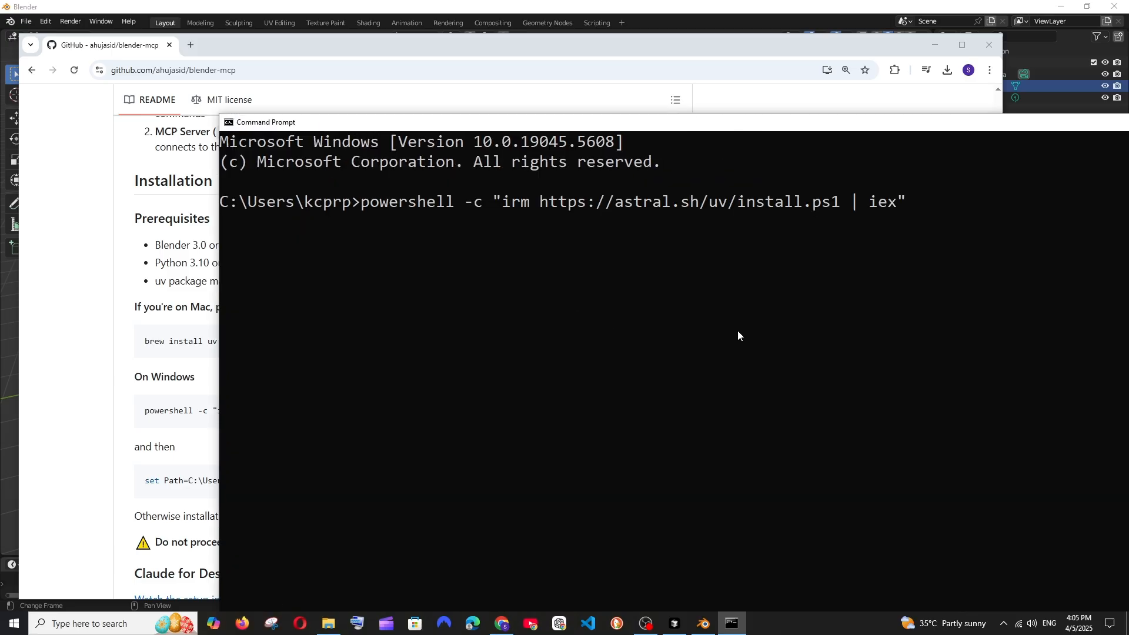
key("Return")
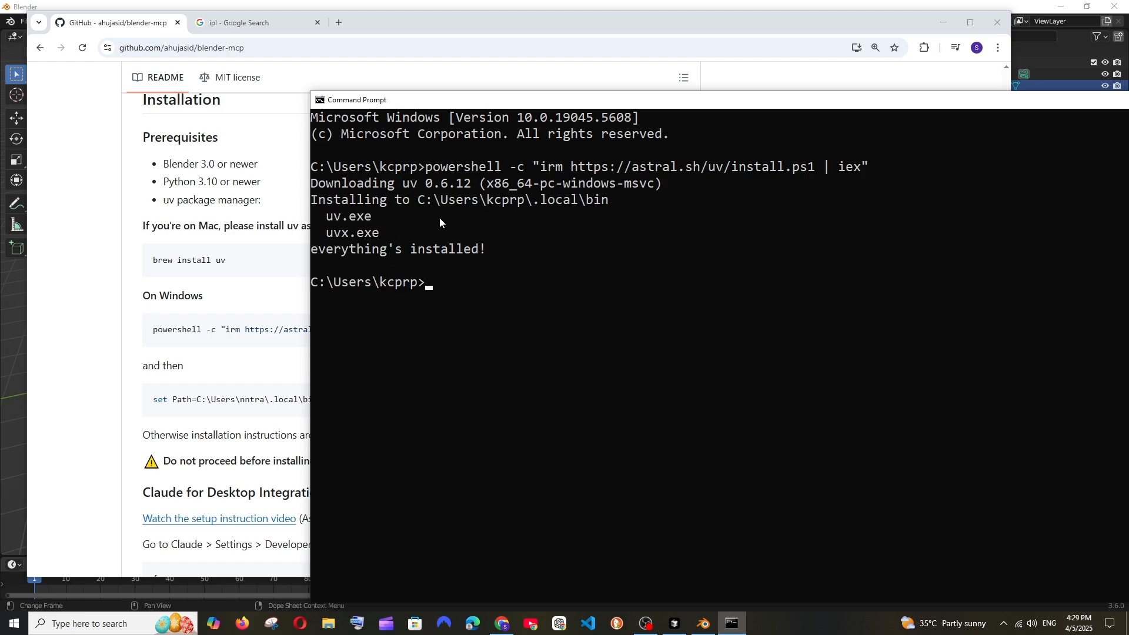
Step: Copy the README's set Path command for the .local\bin folder and run it in Command Prompt
left_click(243, 363)
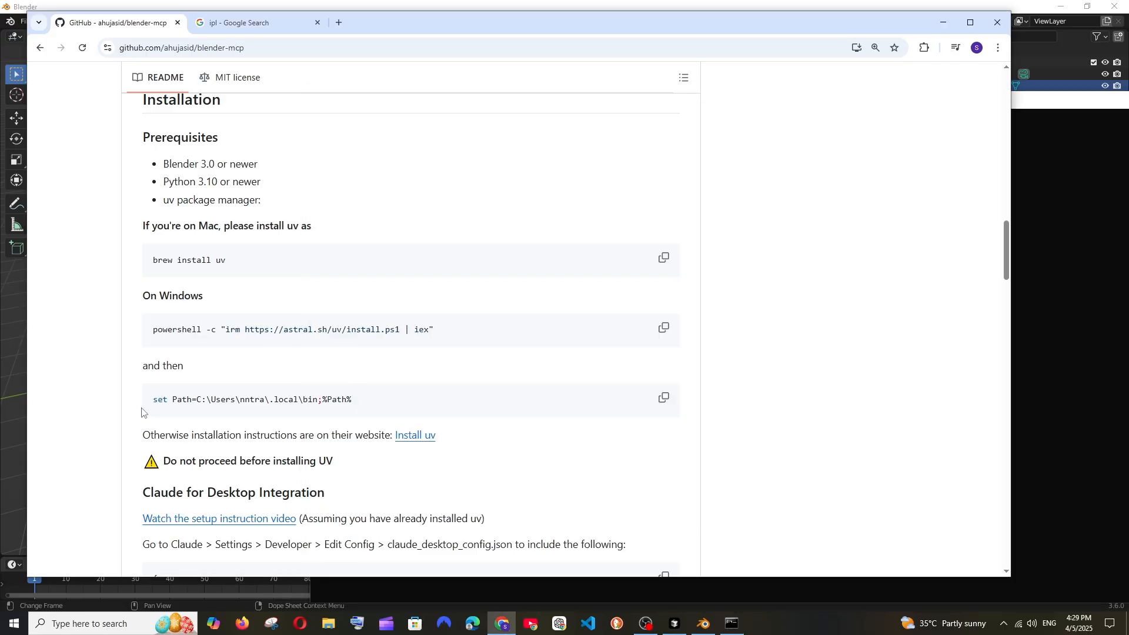
left_click(664, 400)
left_click(734, 621)
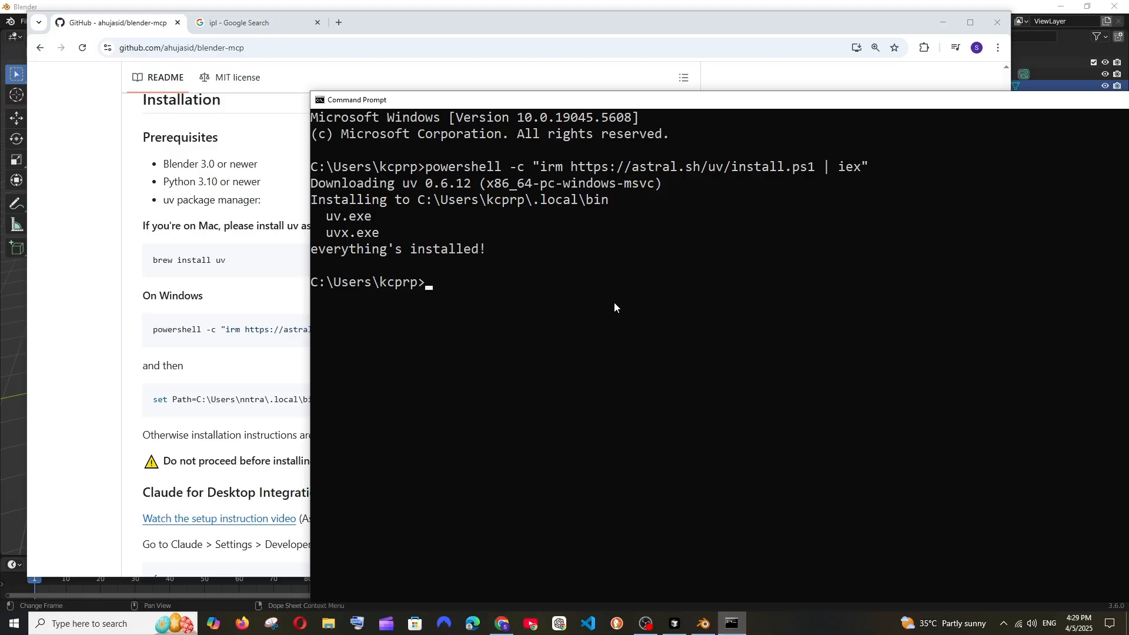
key("ctrl+v")
key("Return")
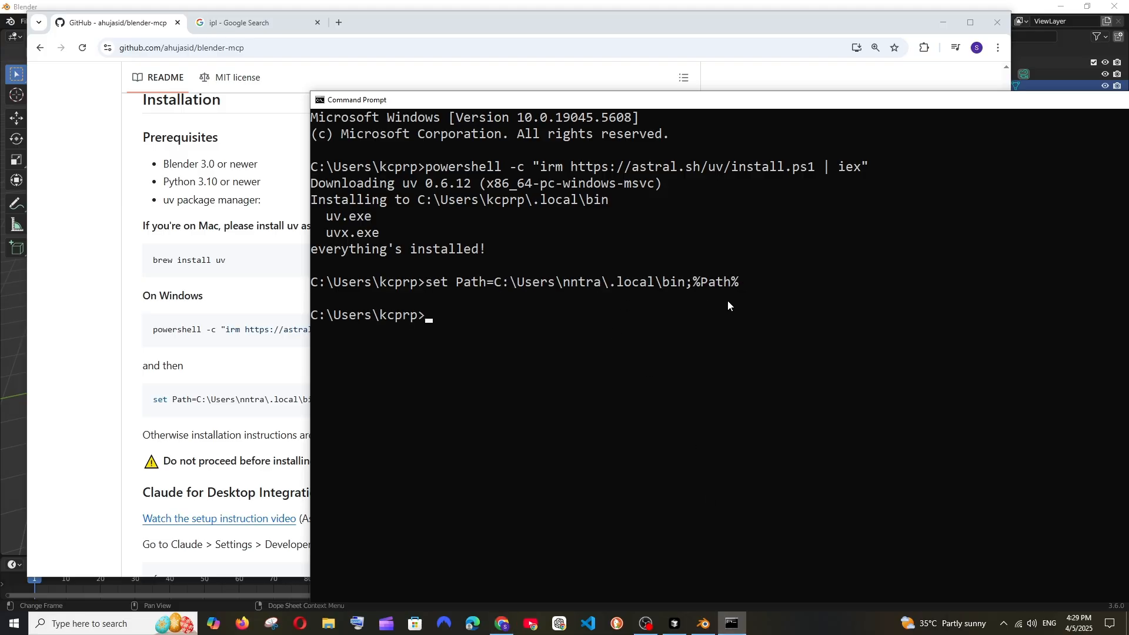
Step: Run uv to check the installation, look through its listed commands and options, and close Command Prompt
type("uv")
key("Return")
scroll(518, 407, "up", 2)
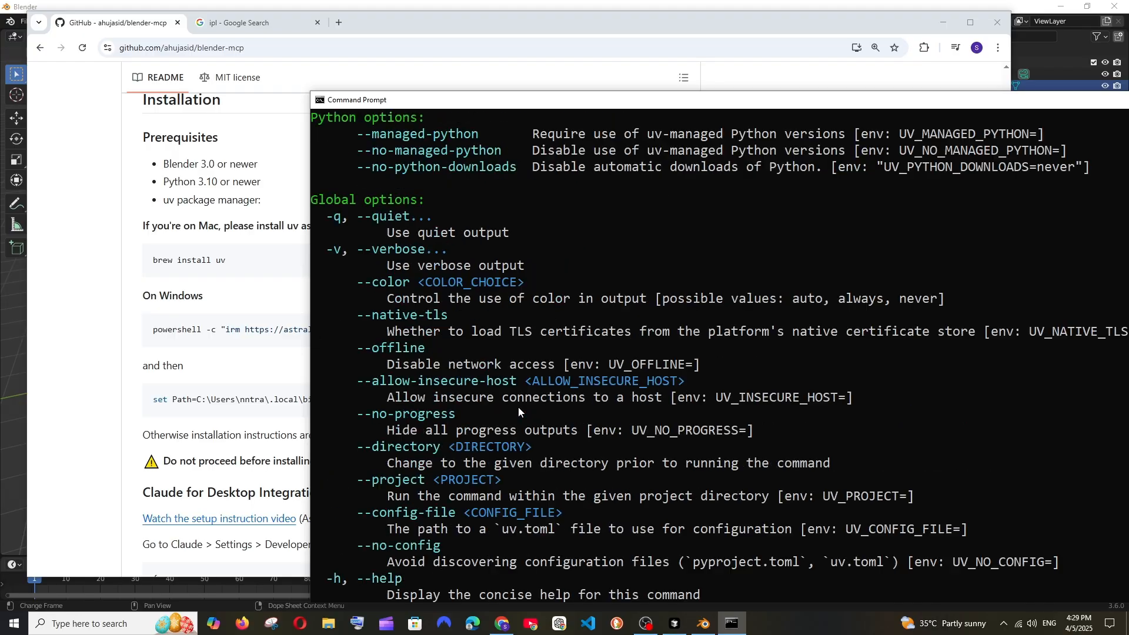
scroll(517, 407, "up", 8)
left_click_drag(357, 220, 631, 448)
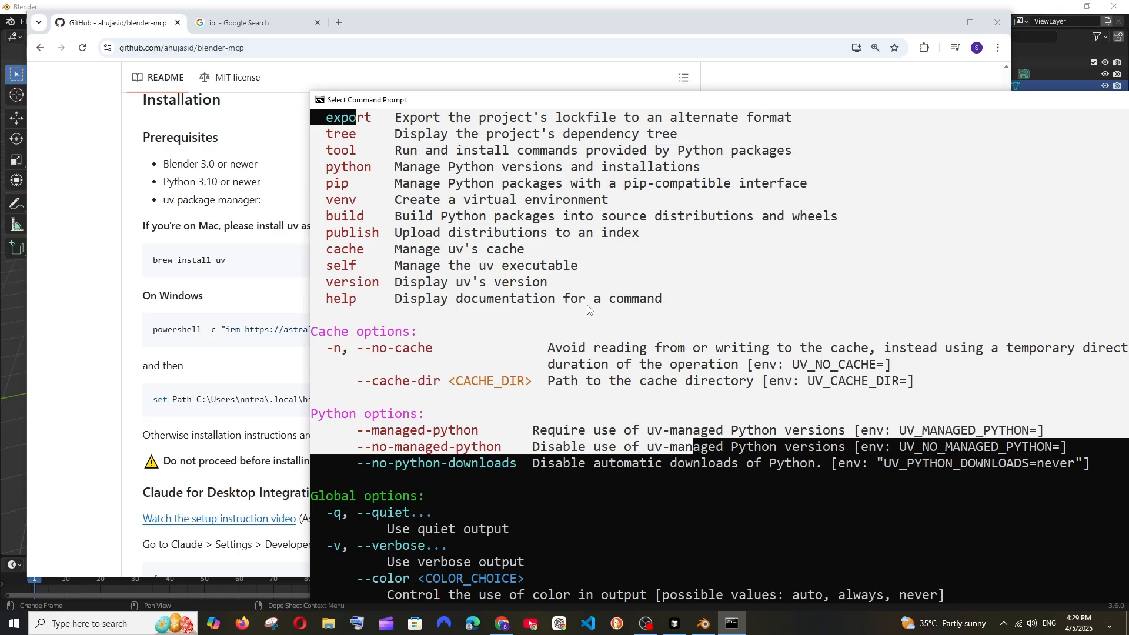
left_click_drag(856, 104, 592, 110)
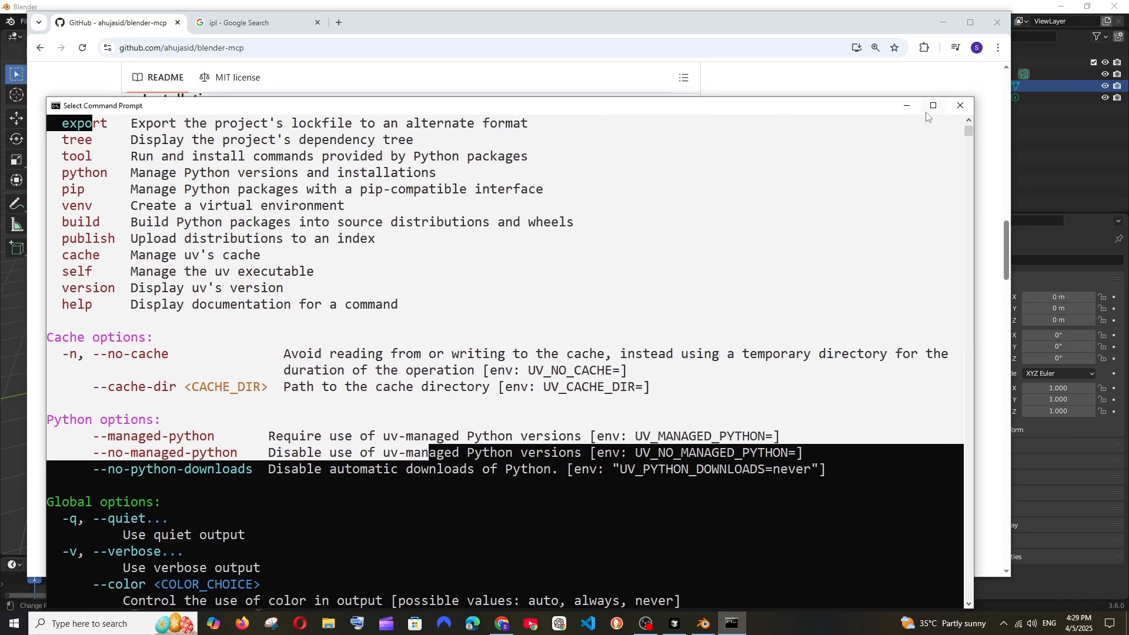
left_click(960, 106)
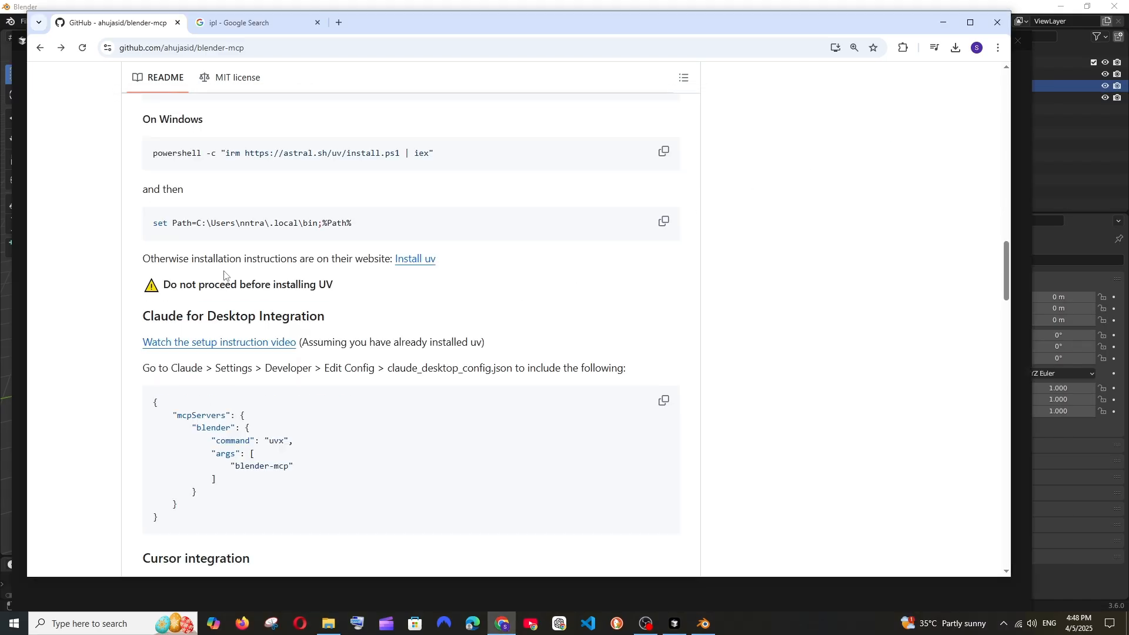
Step: Copy the mcpServers JSON configuration for Windows users from the README's Cursor integration section
scroll(228, 301, "down", 1)
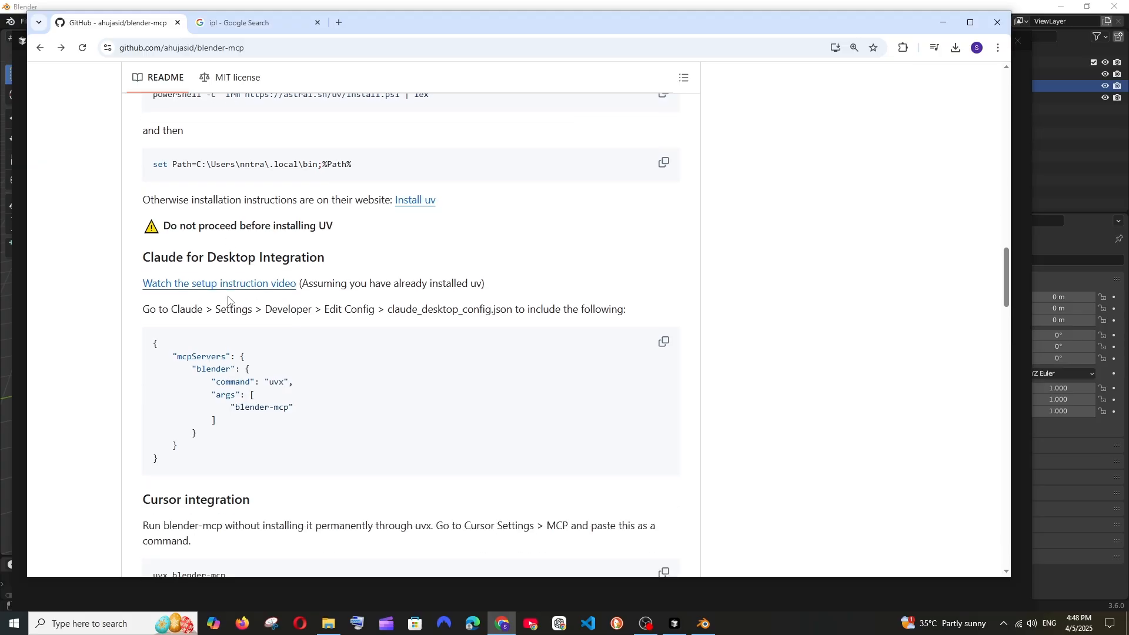
scroll(231, 300, "down", 1)
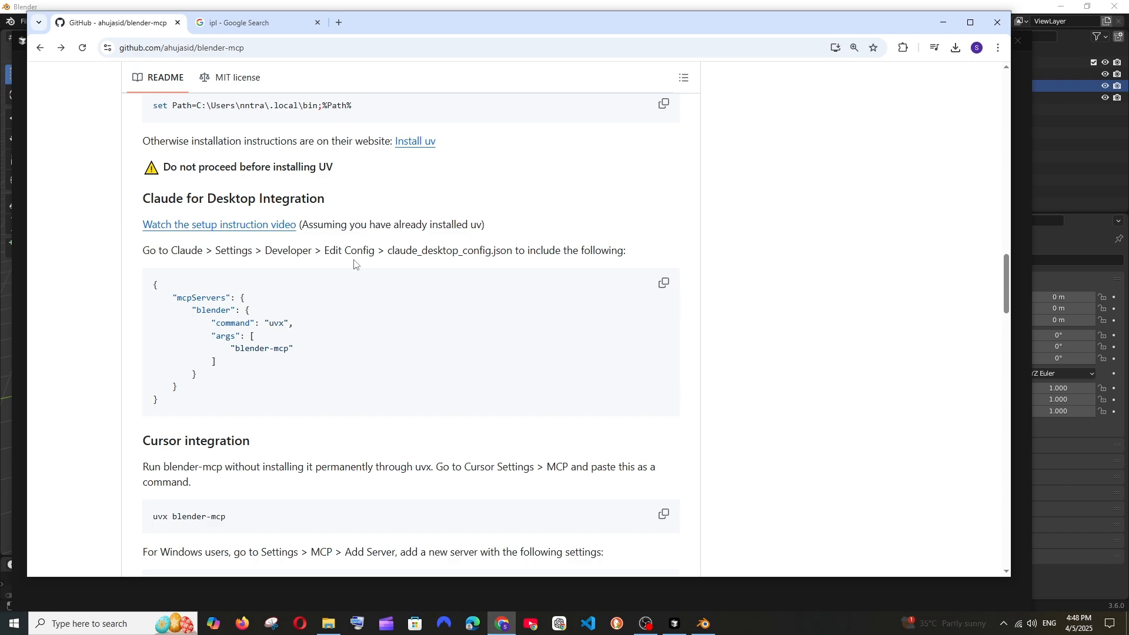
scroll(177, 259, "down", 3)
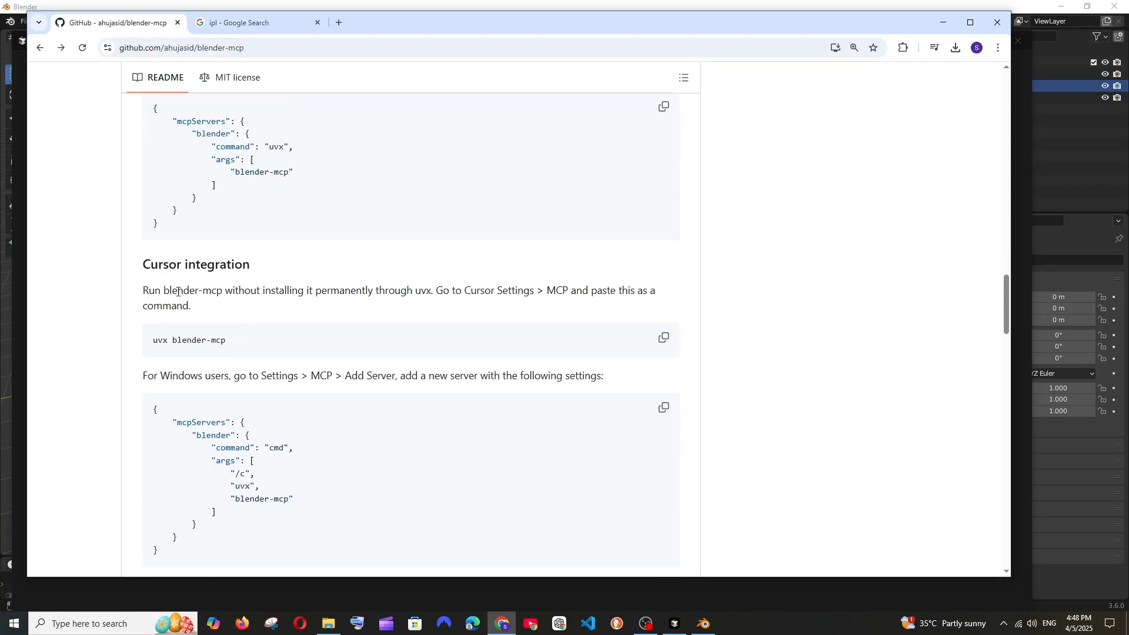
scroll(200, 271, "down", 1)
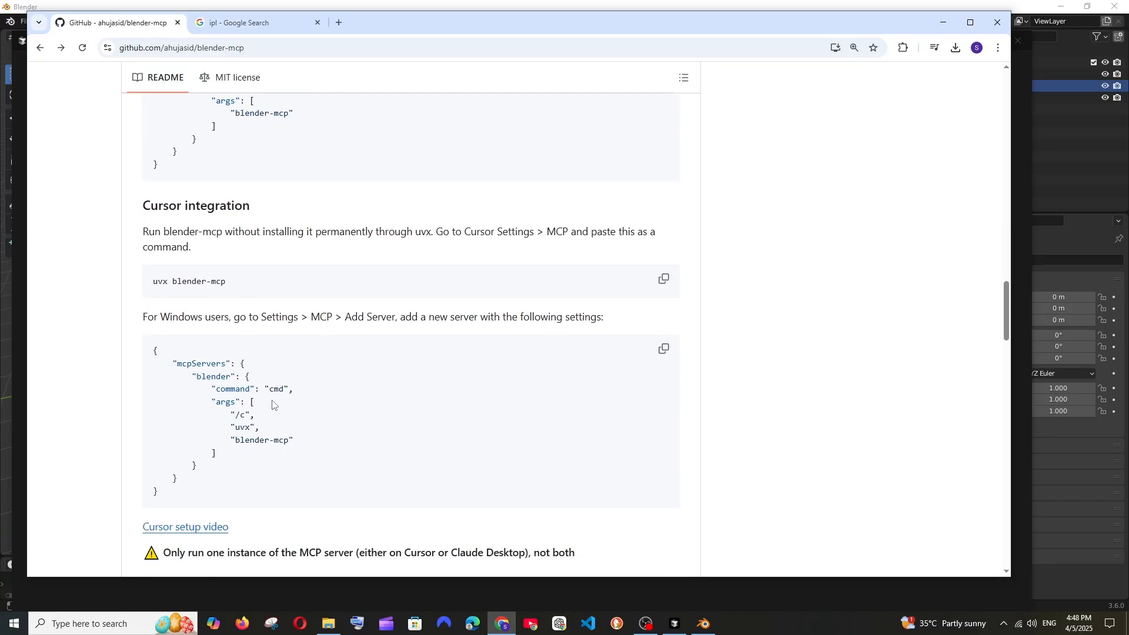
left_click_drag(291, 491, 154, 362)
left_click(462, 449)
left_click(664, 349)
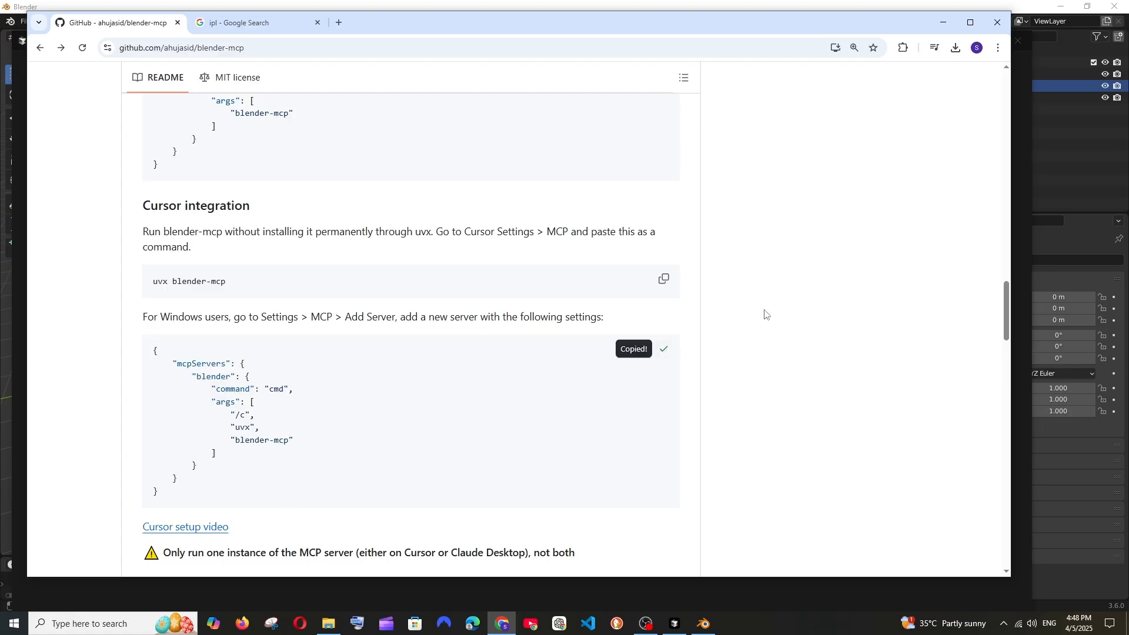
Step: In Cursor's MCP settings, add a new global MCP server and replace the mcp.json contents with the copied blender configuration
left_click(1024, 127)
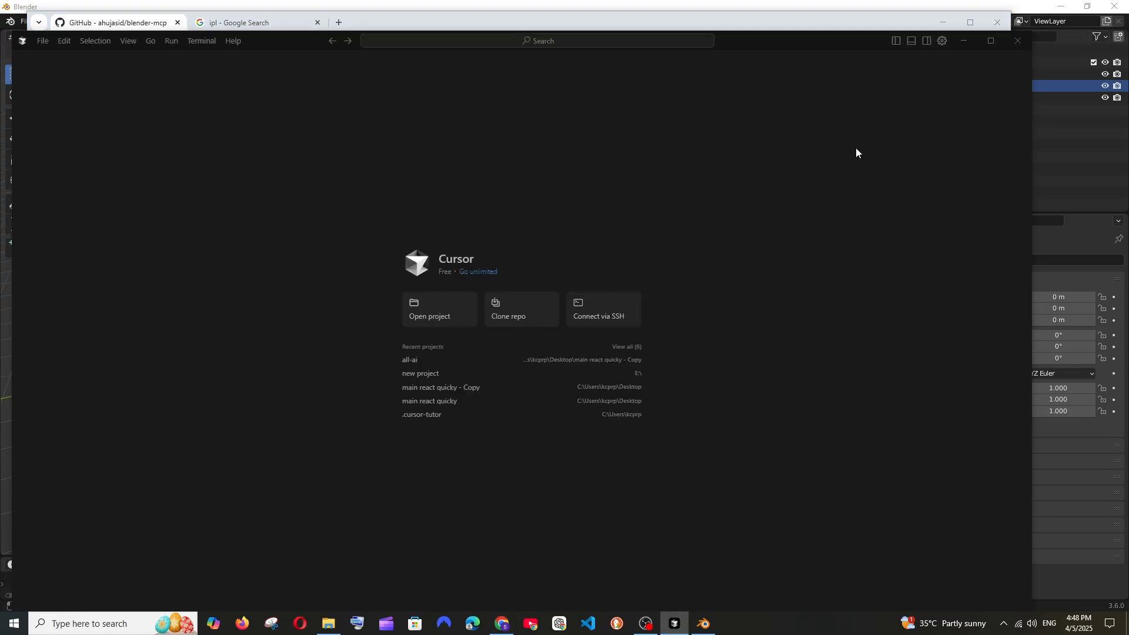
left_click(943, 42)
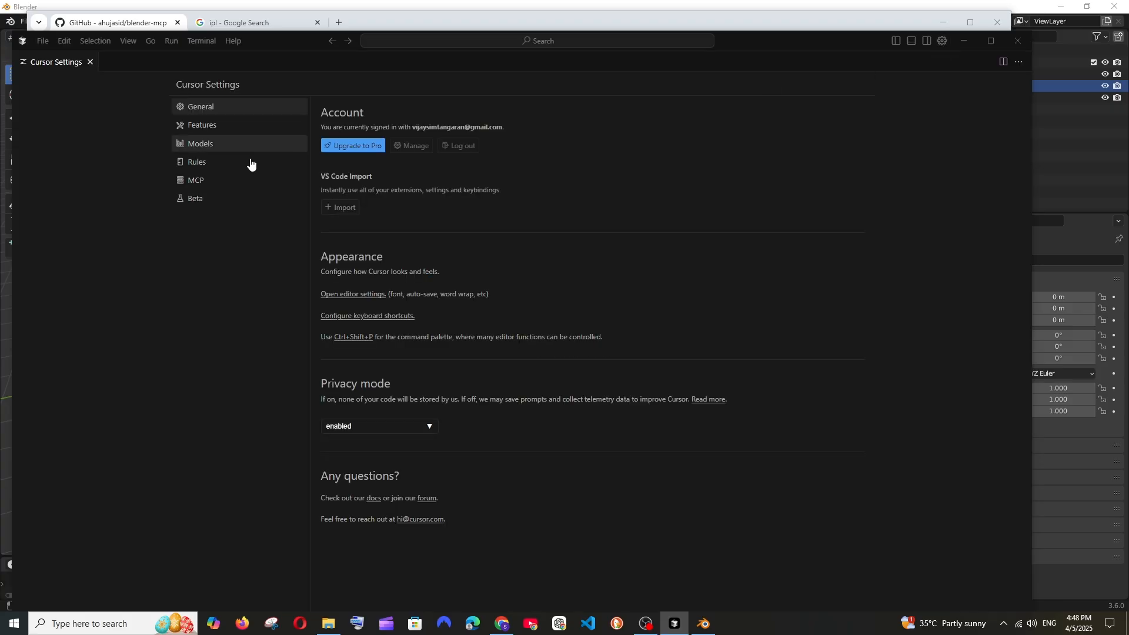
left_click(219, 183)
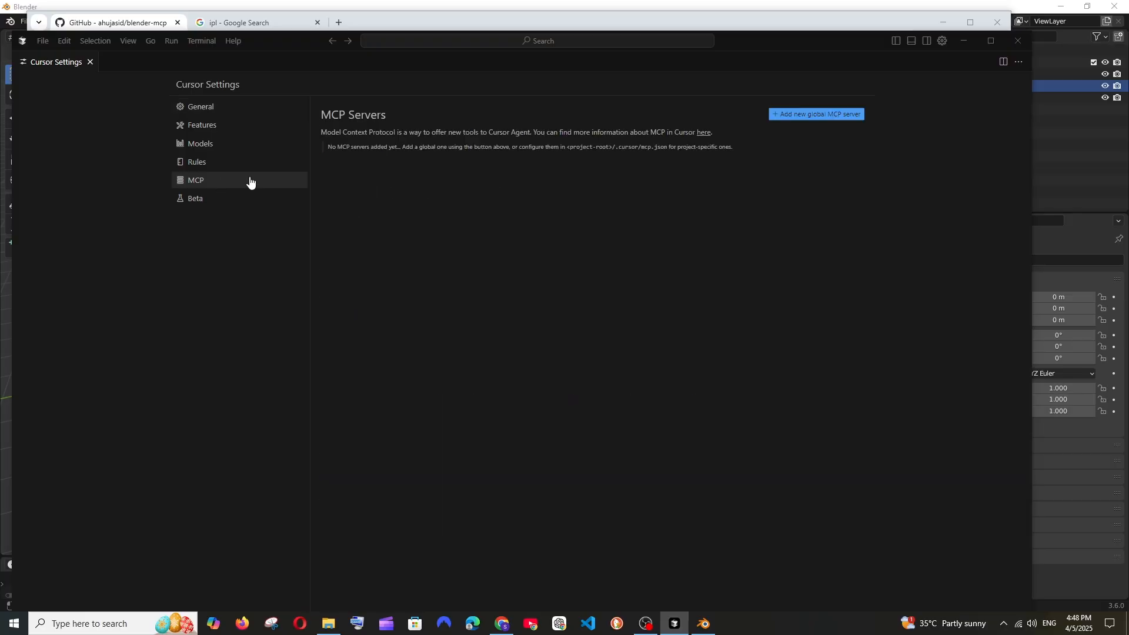
left_click(831, 115)
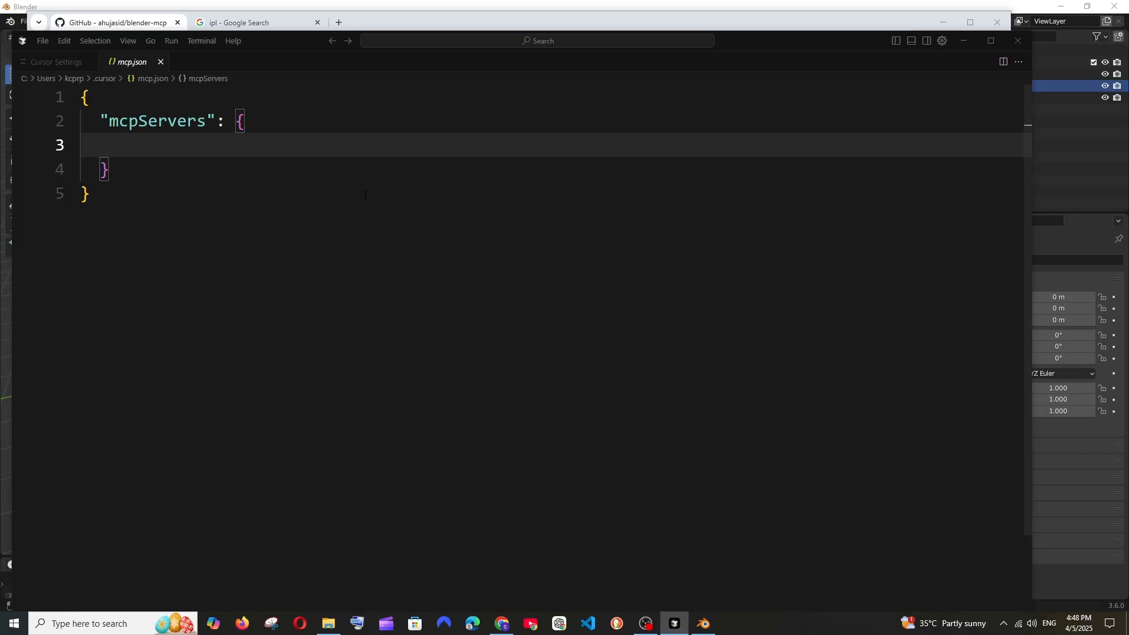
key("ctrl+a")
key("ctrl+v")
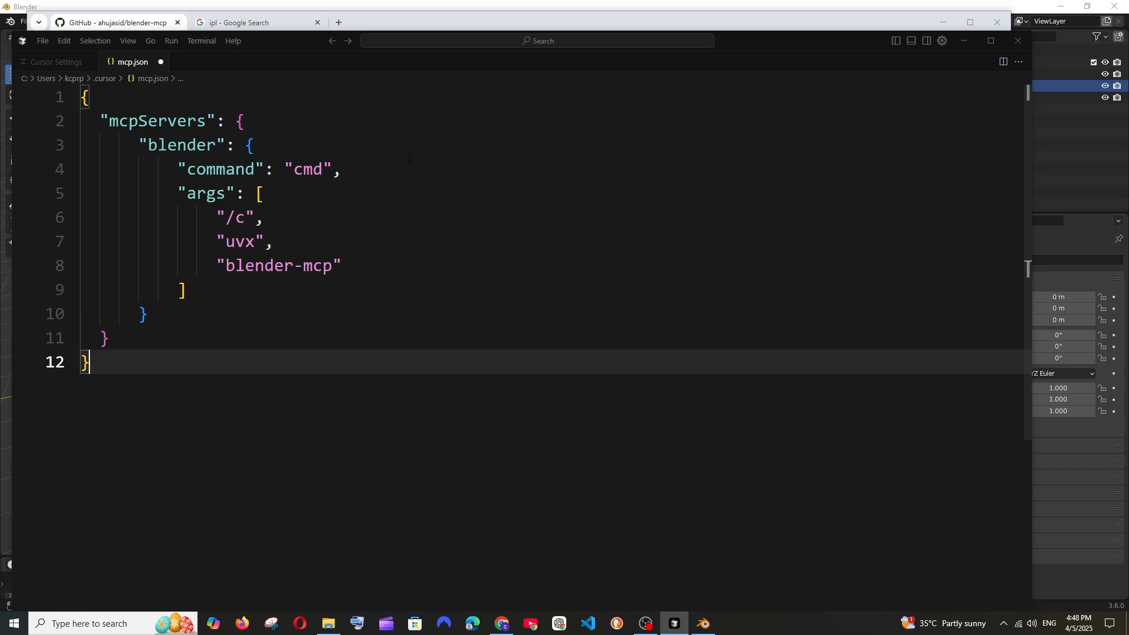
left_click(57, 63)
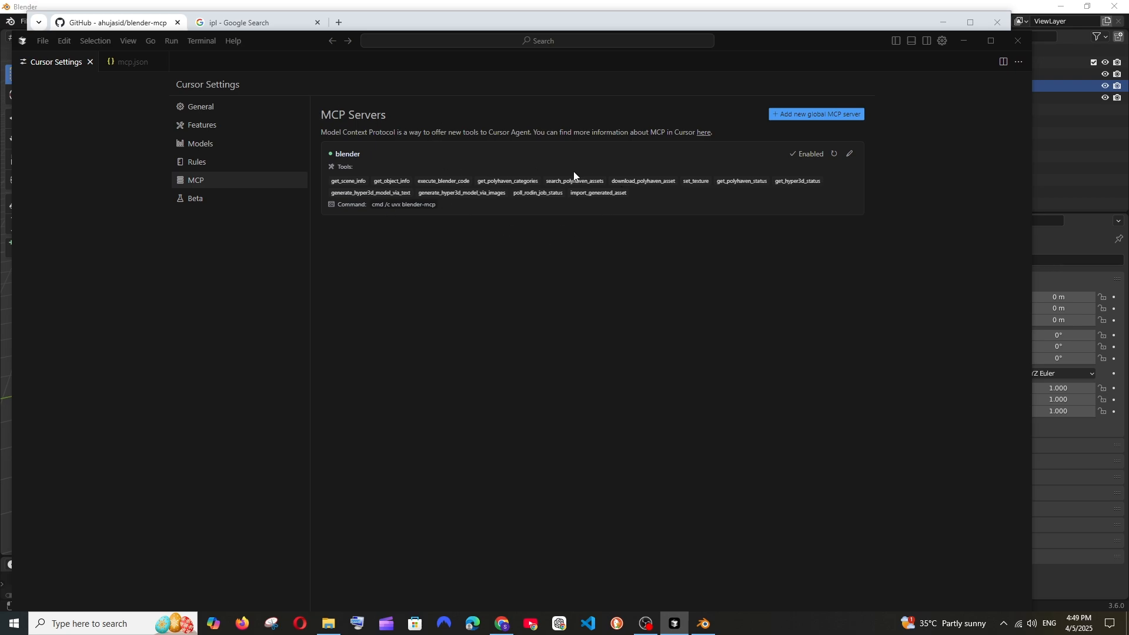
Step: Return to the README in Chrome and examine the instructions for installing the Blender addon
left_click(502, 624)
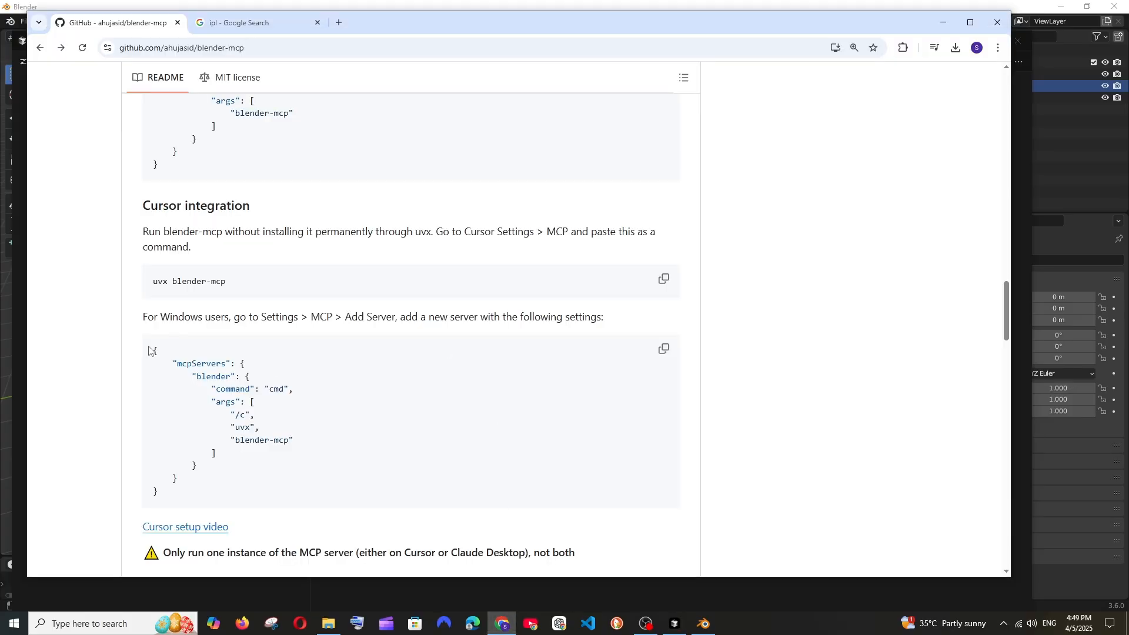
left_click_drag(151, 351, 176, 494)
scroll(322, 358, "down", 4)
scroll(348, 282, "down", 1)
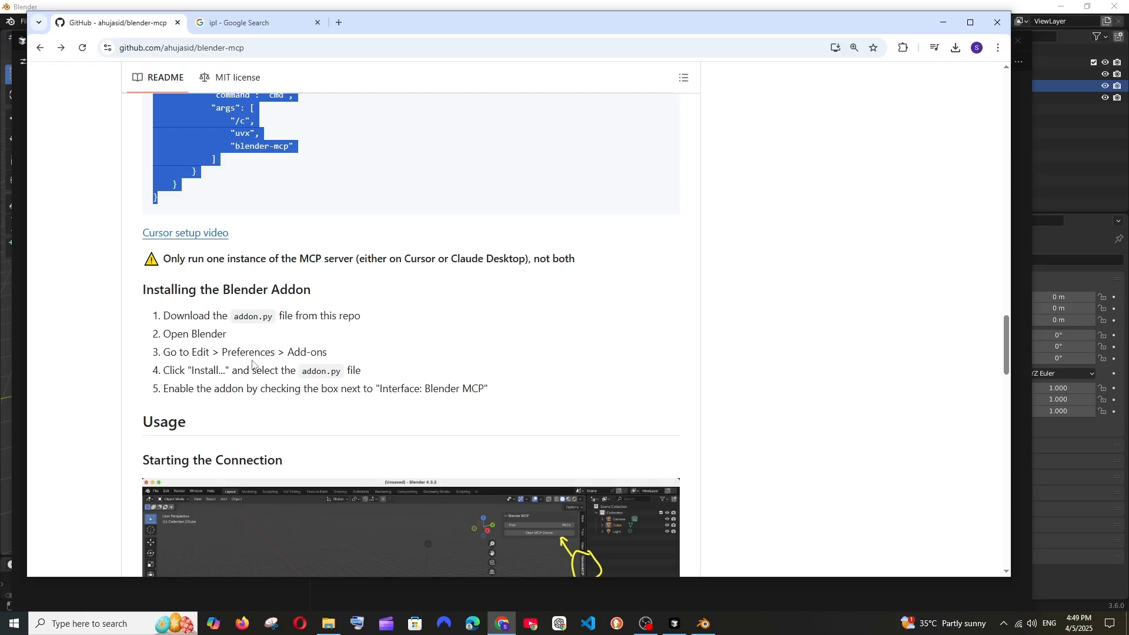
Step: Open addon.py in the blender-mcp repository's file list and download the raw file
scroll(306, 368, "down", 3)
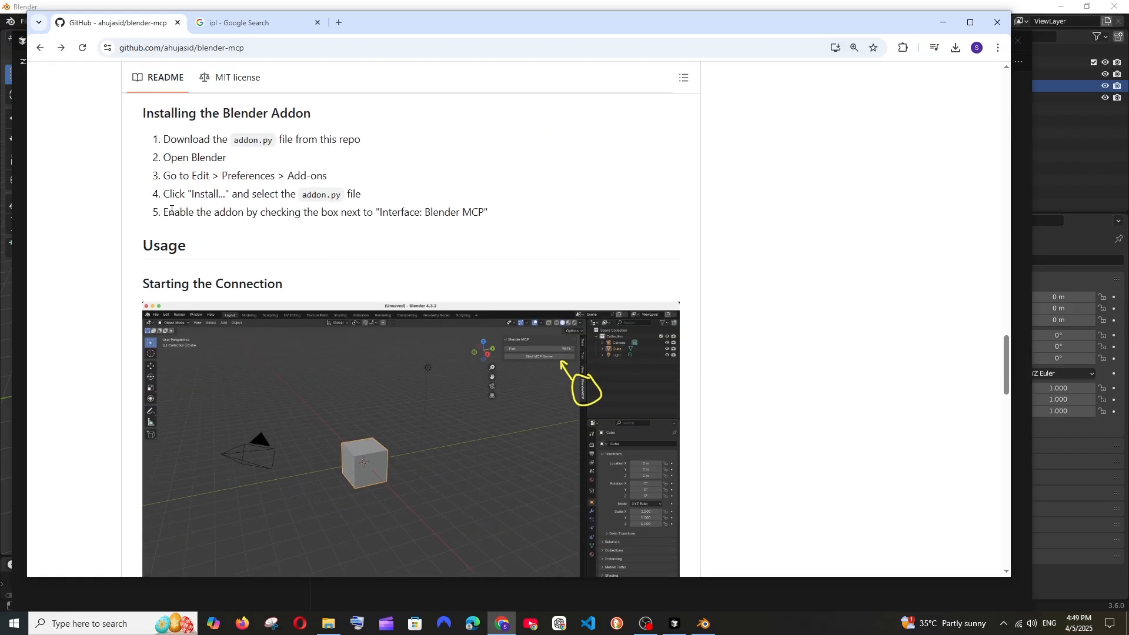
left_click_drag(171, 211, 203, 175)
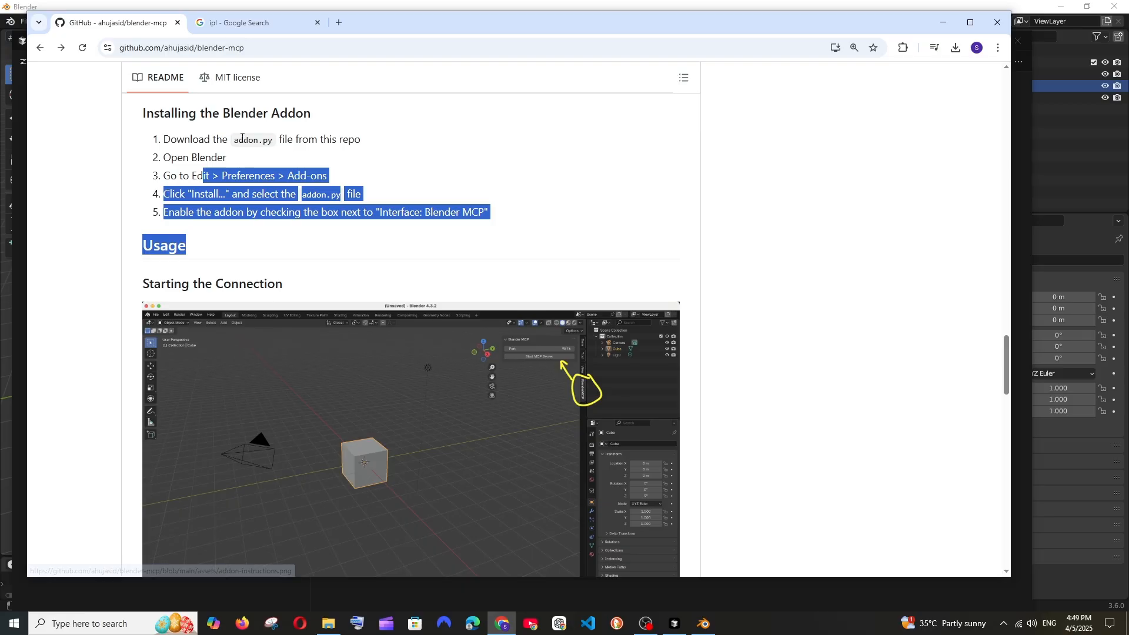
scroll(333, 360, "up", 15)
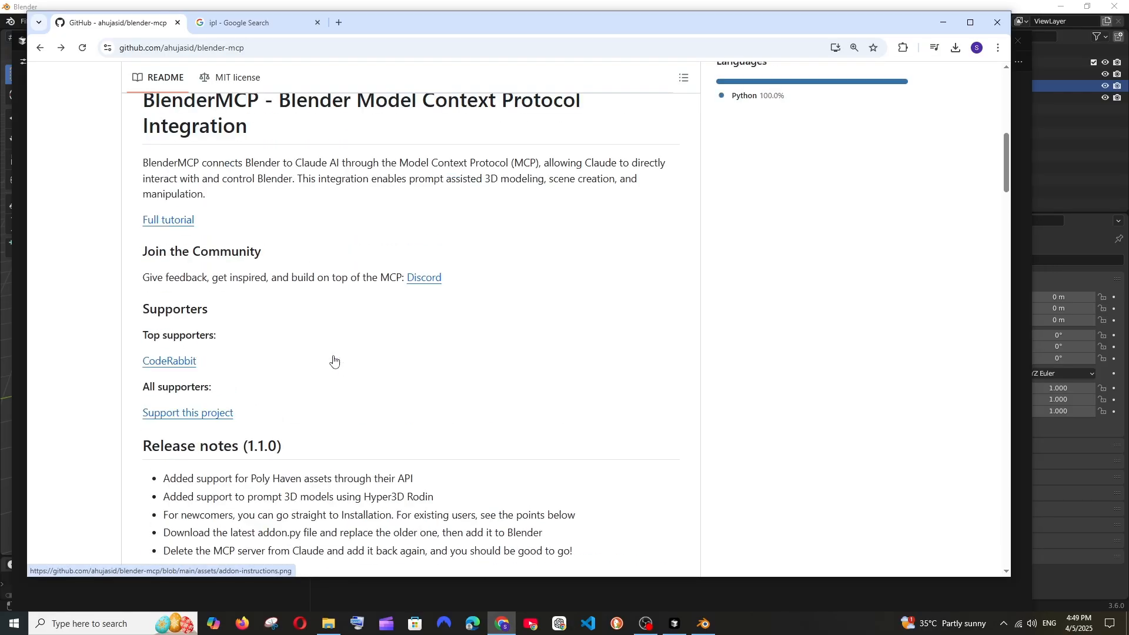
scroll(335, 360, "up", 9)
scroll(292, 320, "down", 2)
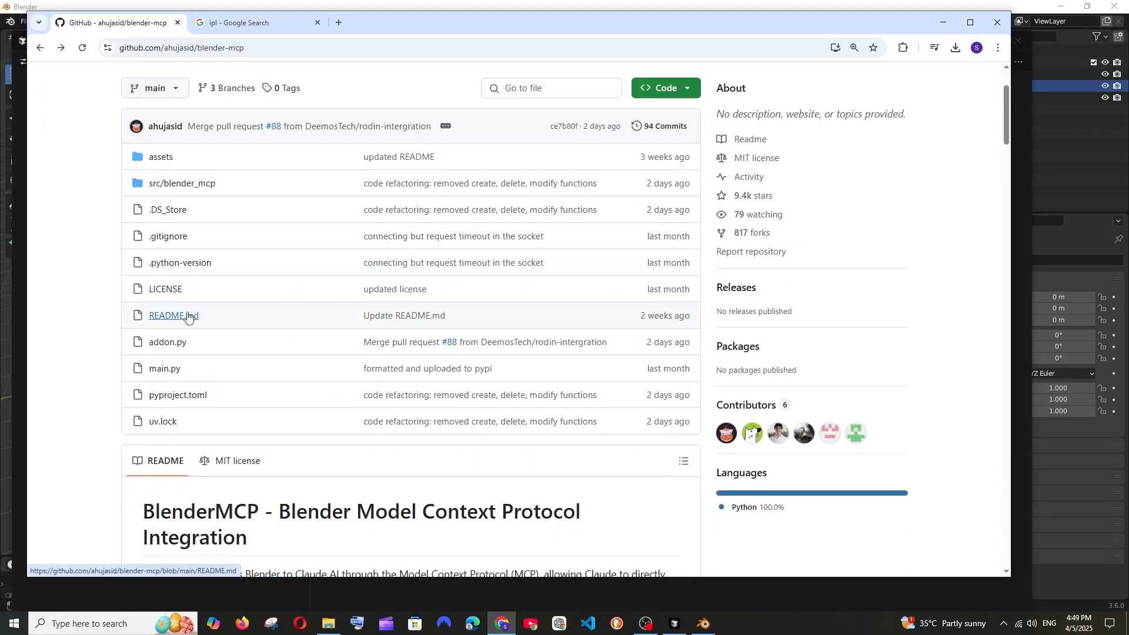
left_click(161, 344)
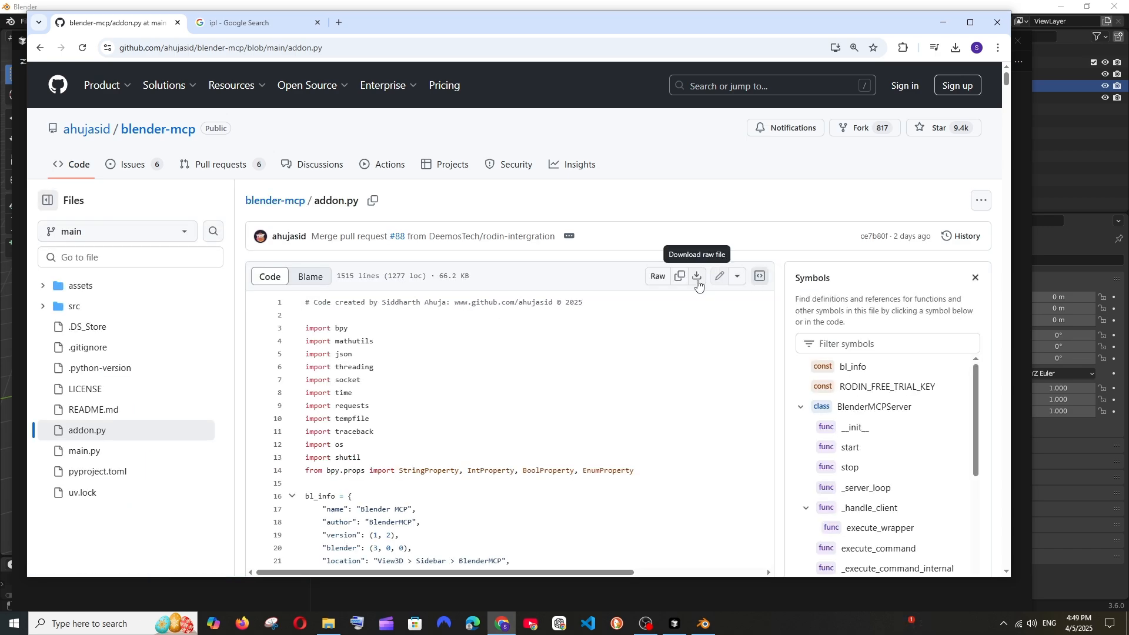
left_click(698, 283)
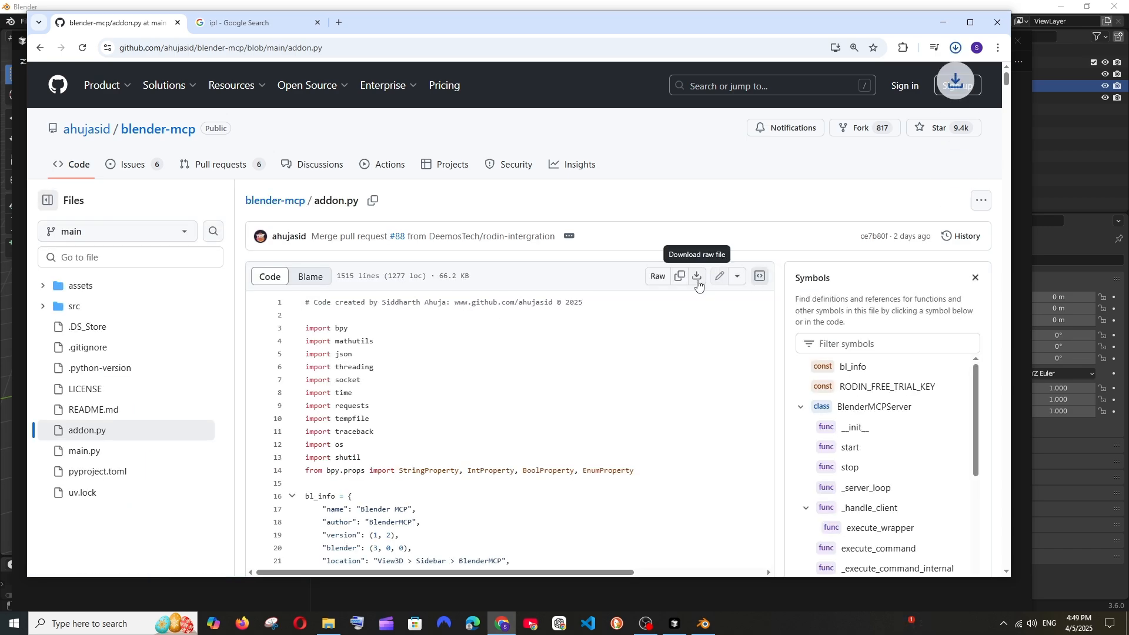
Step: Switch to Blender and install addon.py from the Downloads folder as an add-on through the Preferences
left_click(1055, 161)
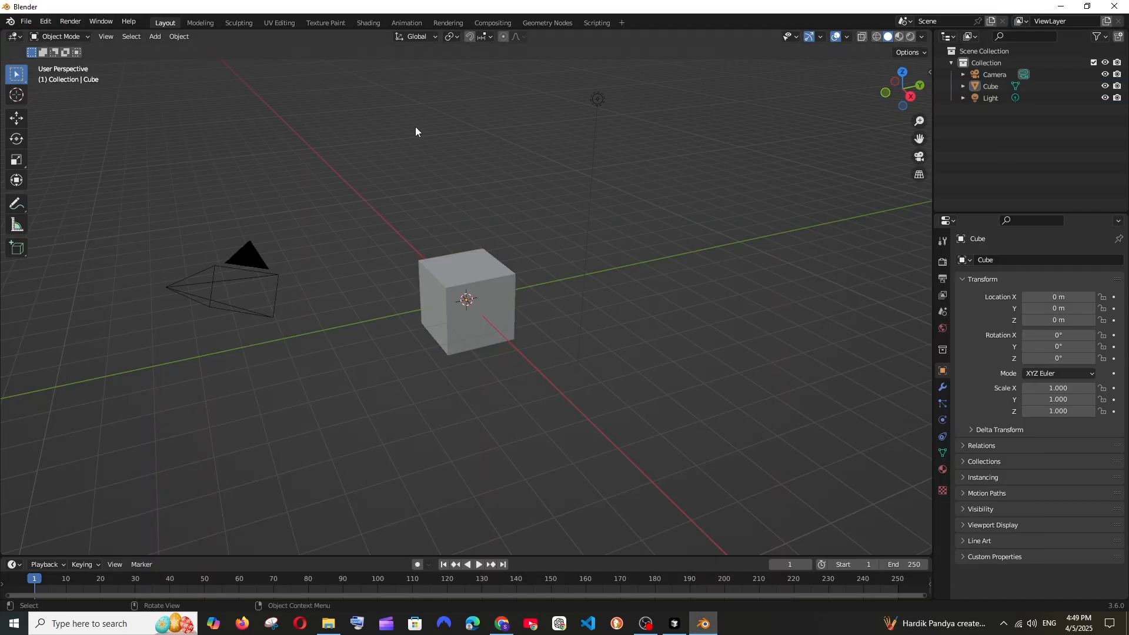
left_click(46, 21)
left_click_drag(69, 7, 90, 26)
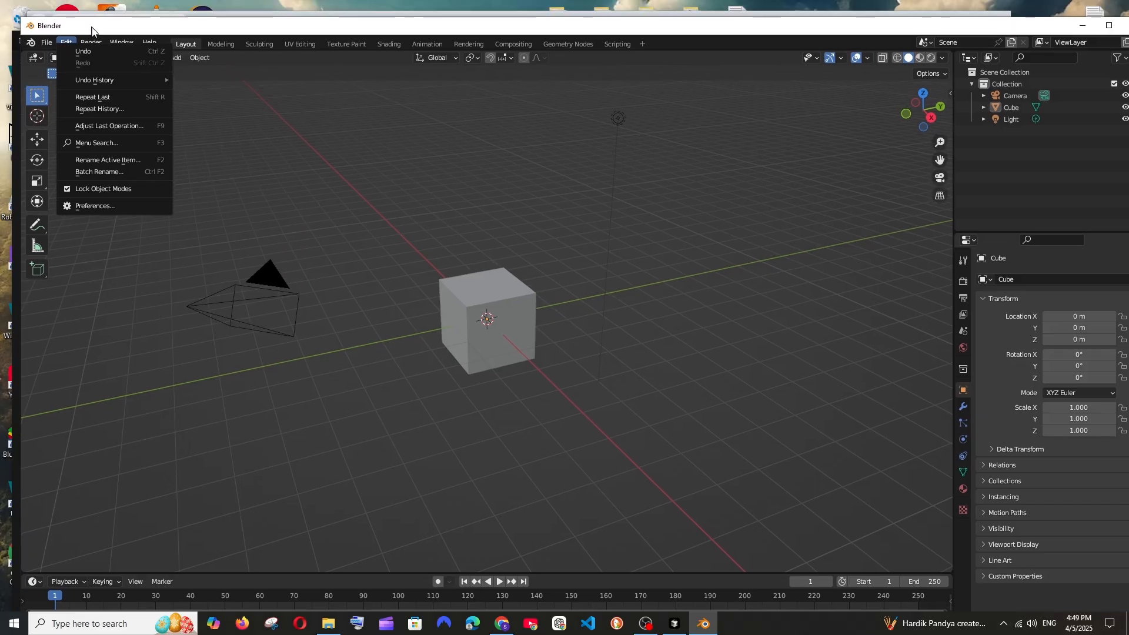
left_click(70, 43)
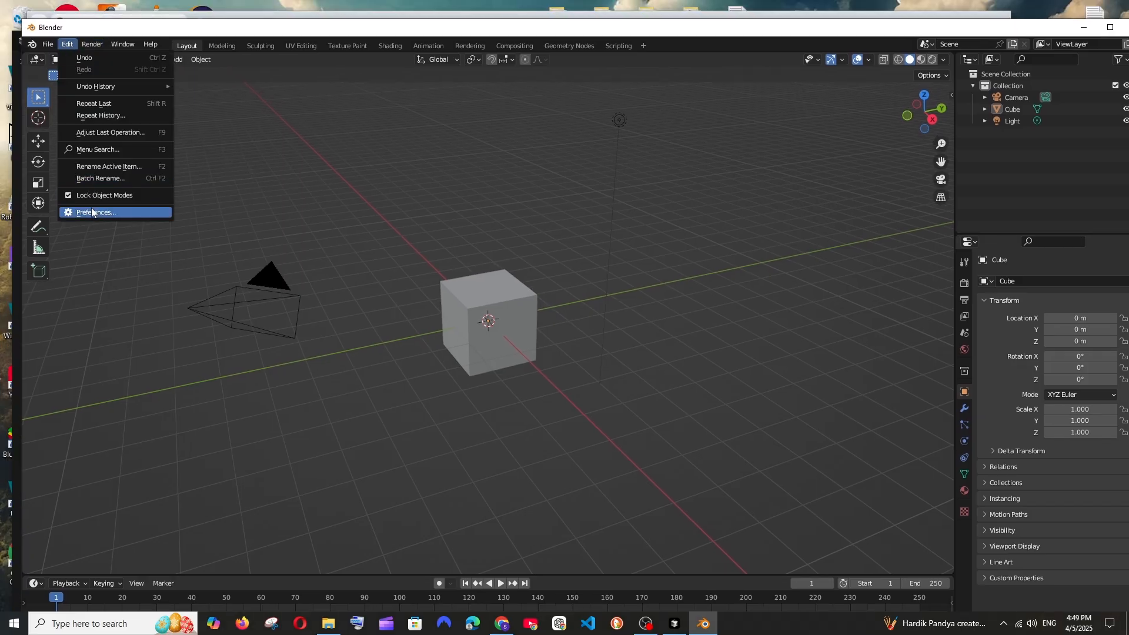
left_click(90, 209)
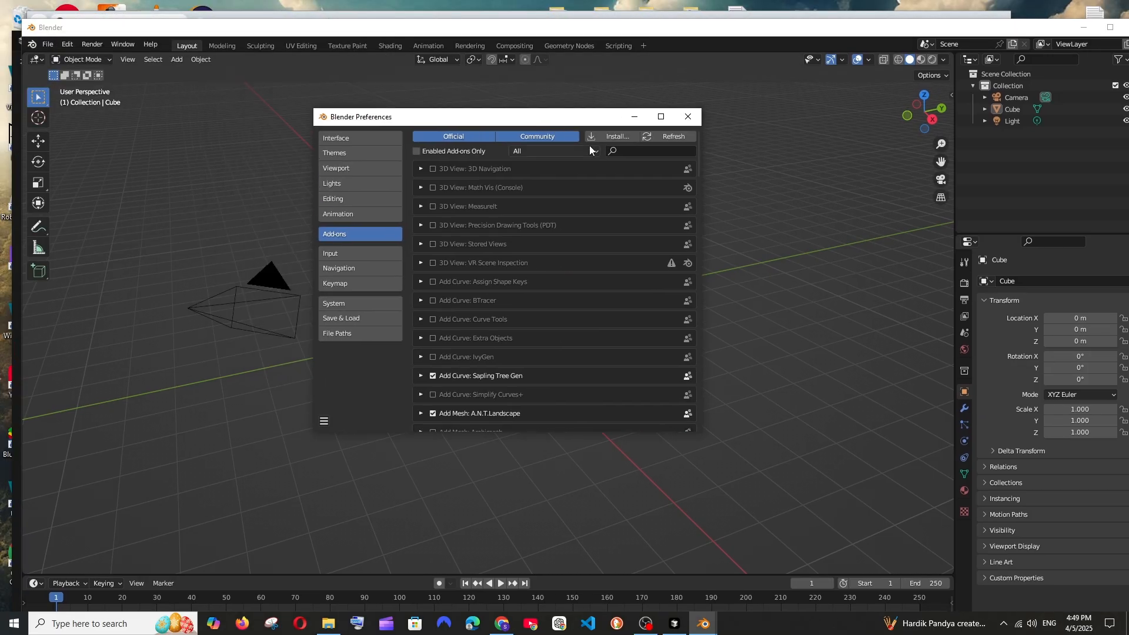
left_click(605, 137)
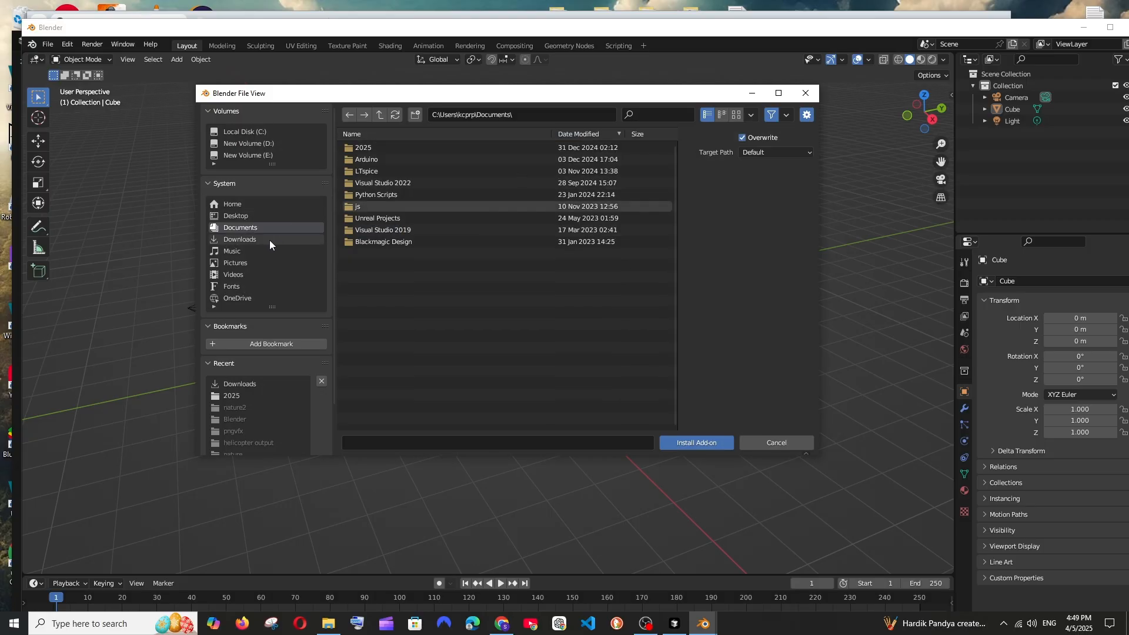
left_click(248, 239)
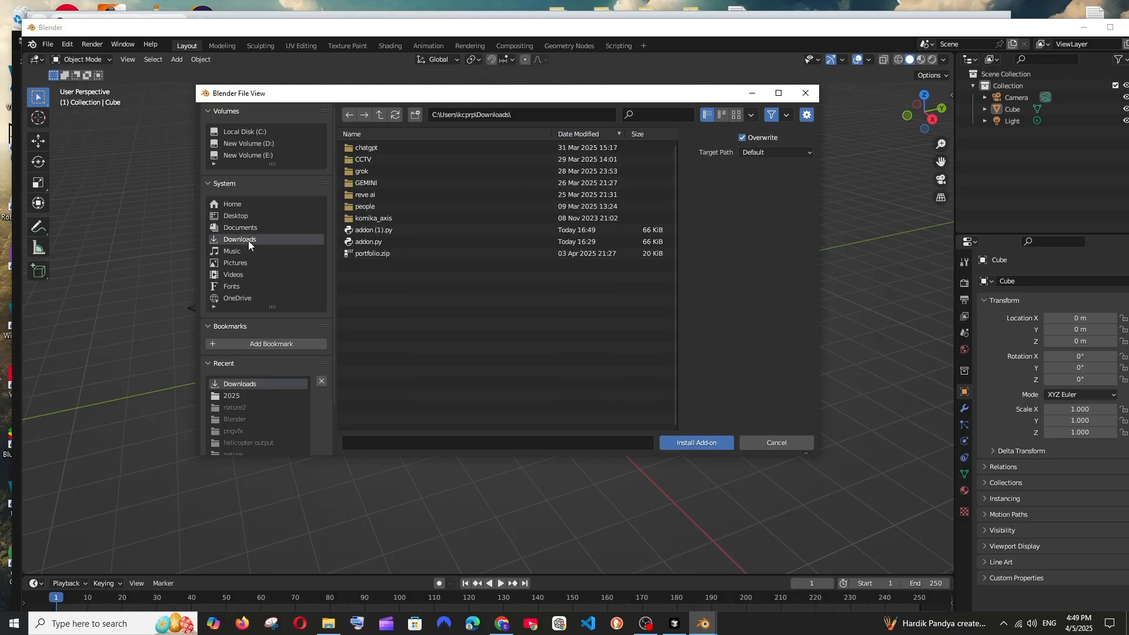
left_click(377, 241)
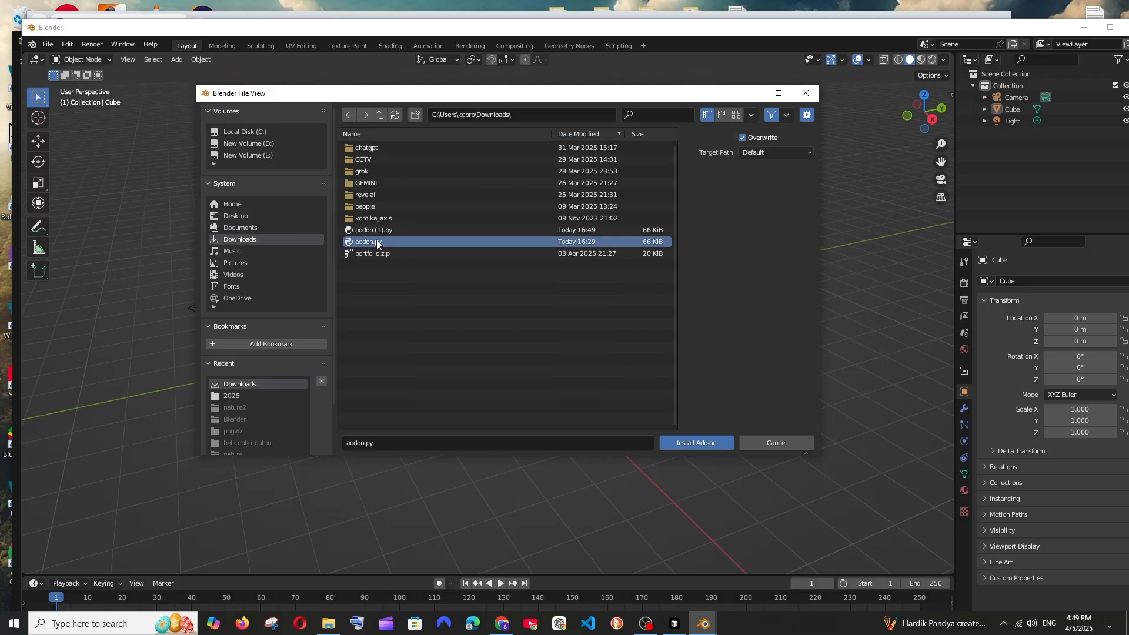
left_click(705, 445)
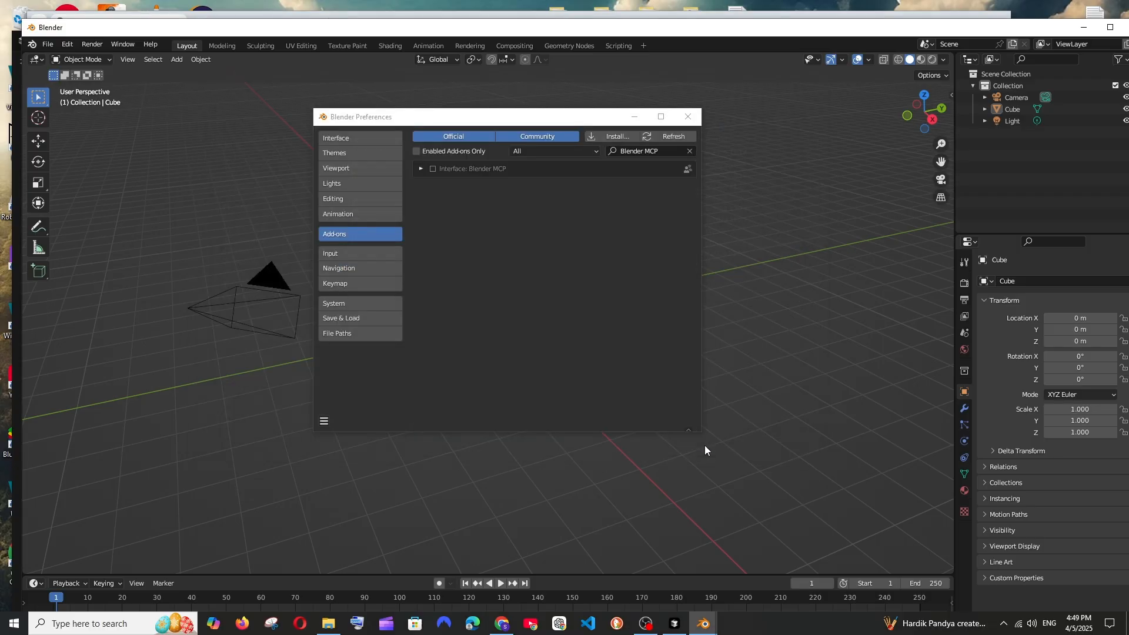
Step: Expand the Interface: Blender MCP add-on's details, enable the add-on, and close the Preferences window
left_click(420, 169)
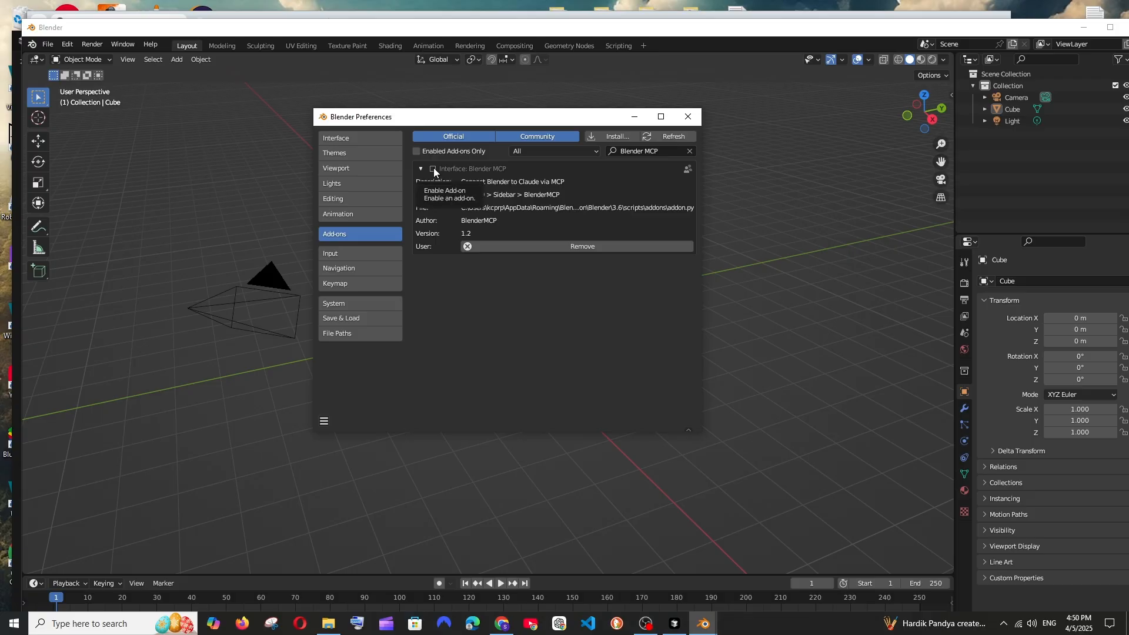
left_click(433, 168)
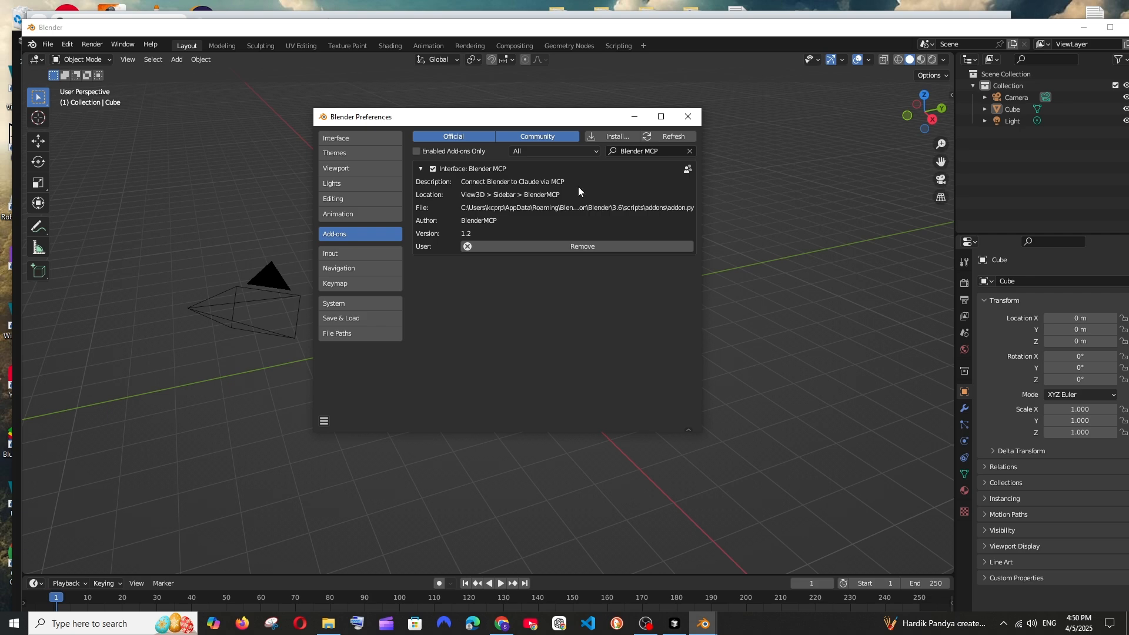
left_click(693, 117)
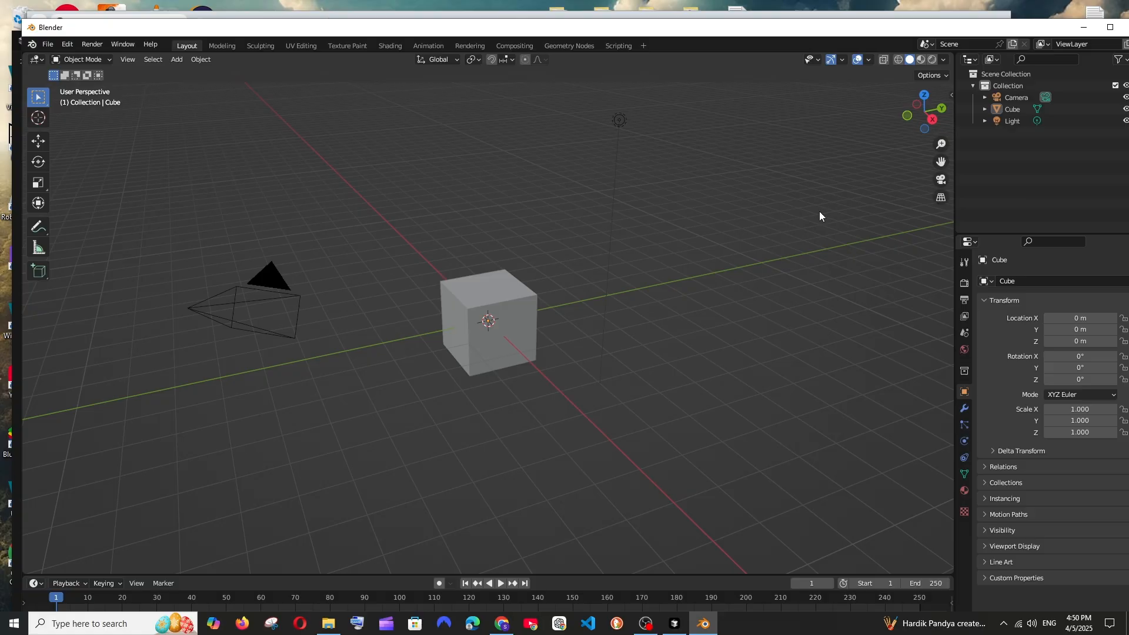
Step: Show the BlenderMCP settings in the 3D viewport's sidebar and connect to the MCP server
key("n")
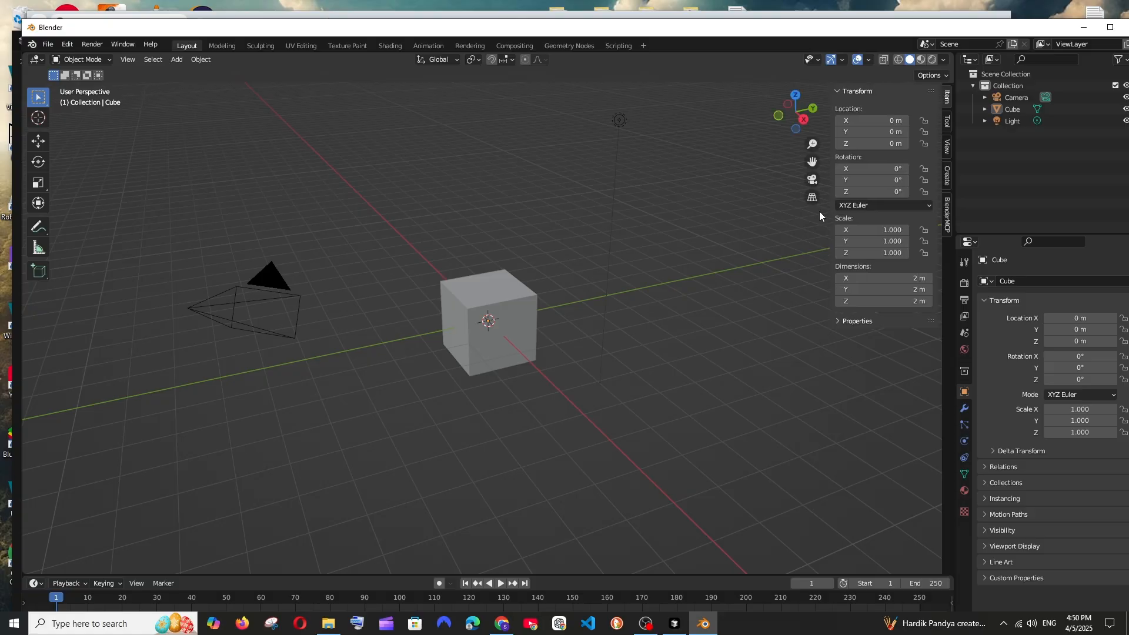
left_click(948, 223)
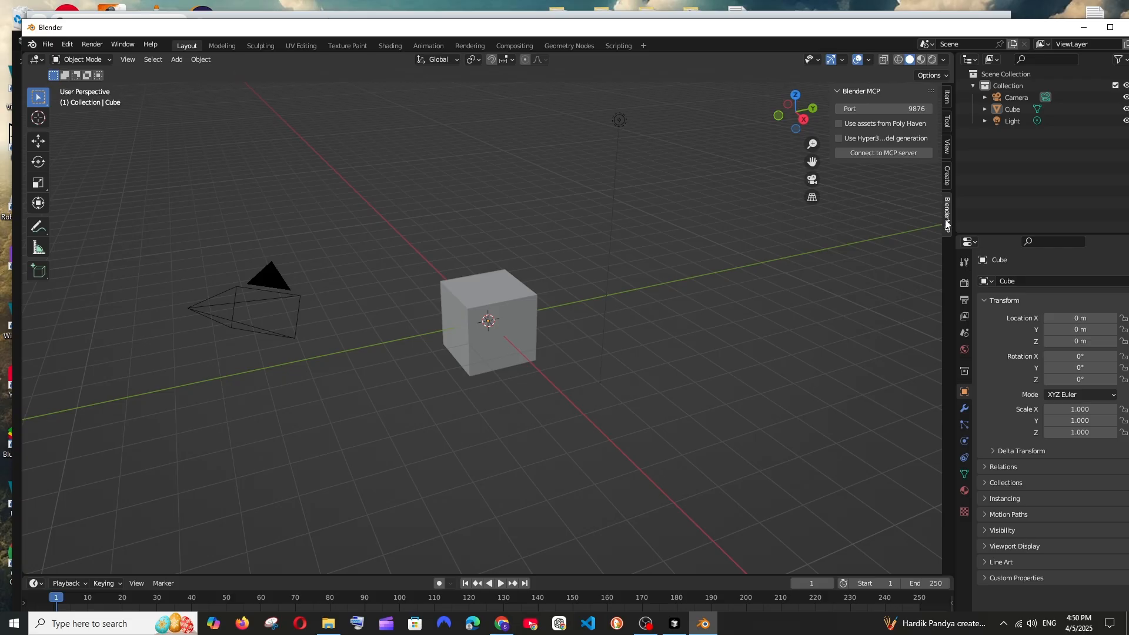
left_click(862, 154)
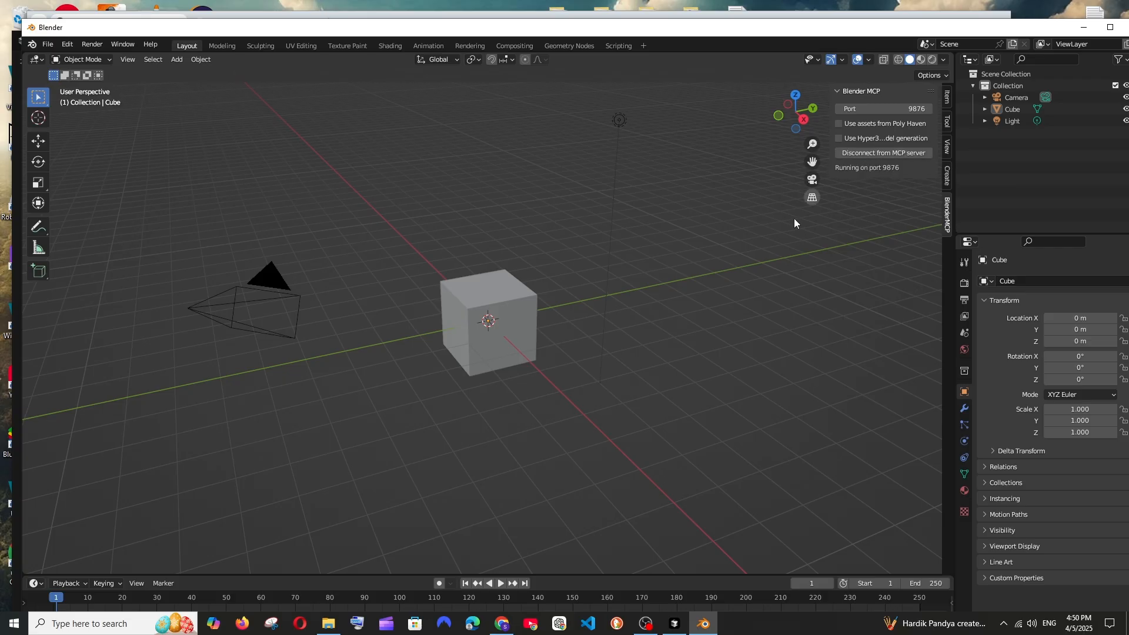
Step: Review the README's instructions in Chrome for starting the connection and its usage and troubleshooting notes, and return to Blender
left_click(501, 623)
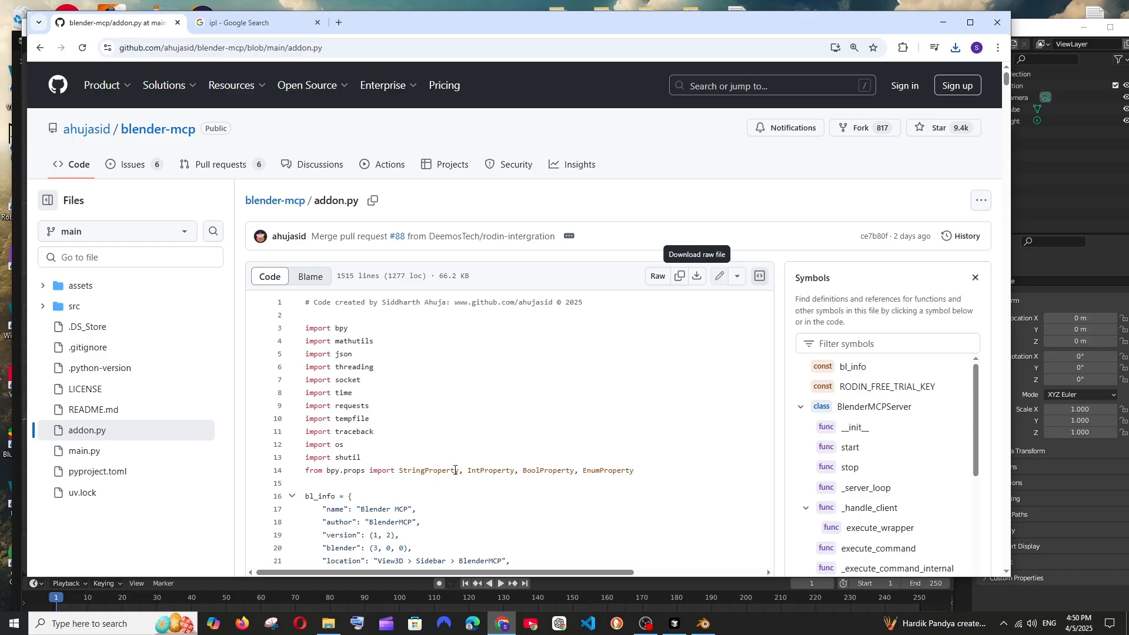
left_click(34, 49)
scroll(288, 341, "down", 15)
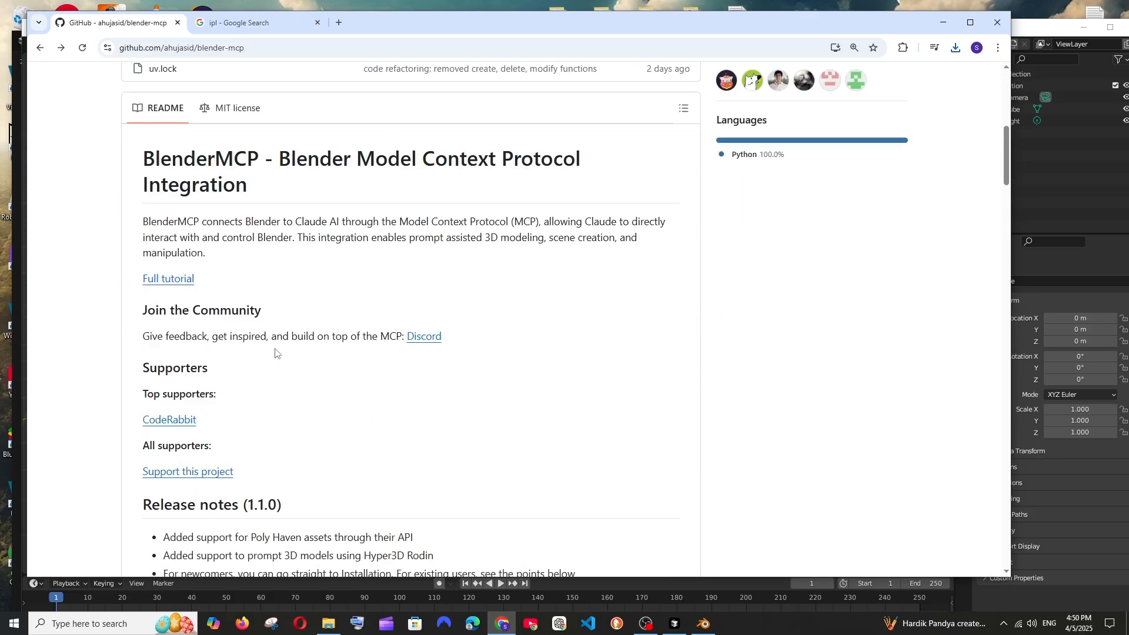
scroll(291, 353, "down", 20)
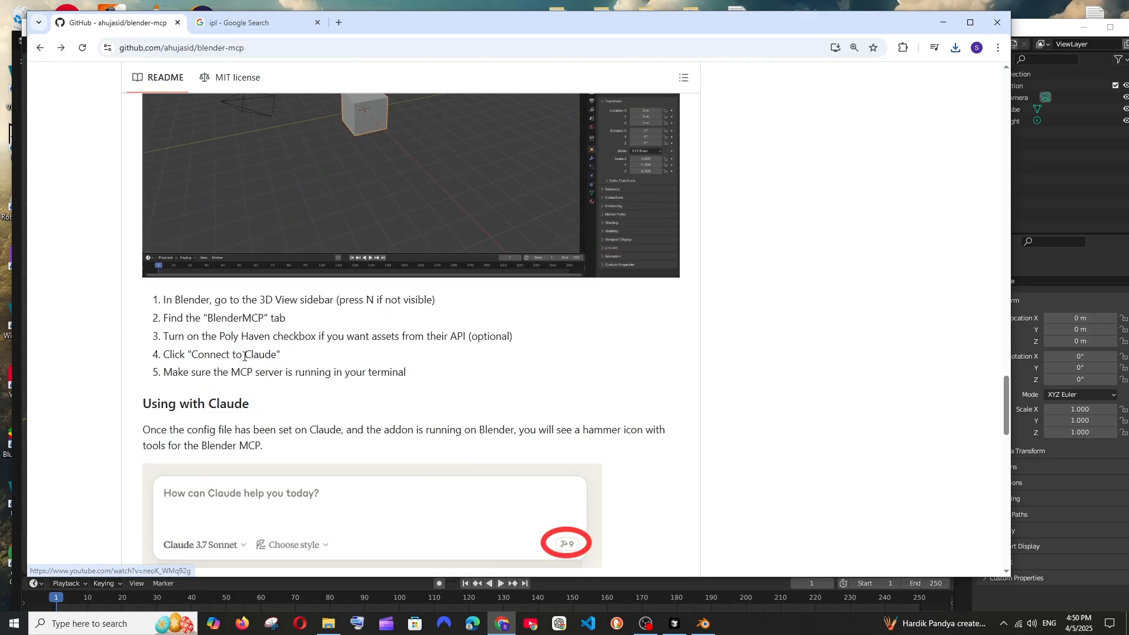
left_click_drag(158, 356, 416, 375)
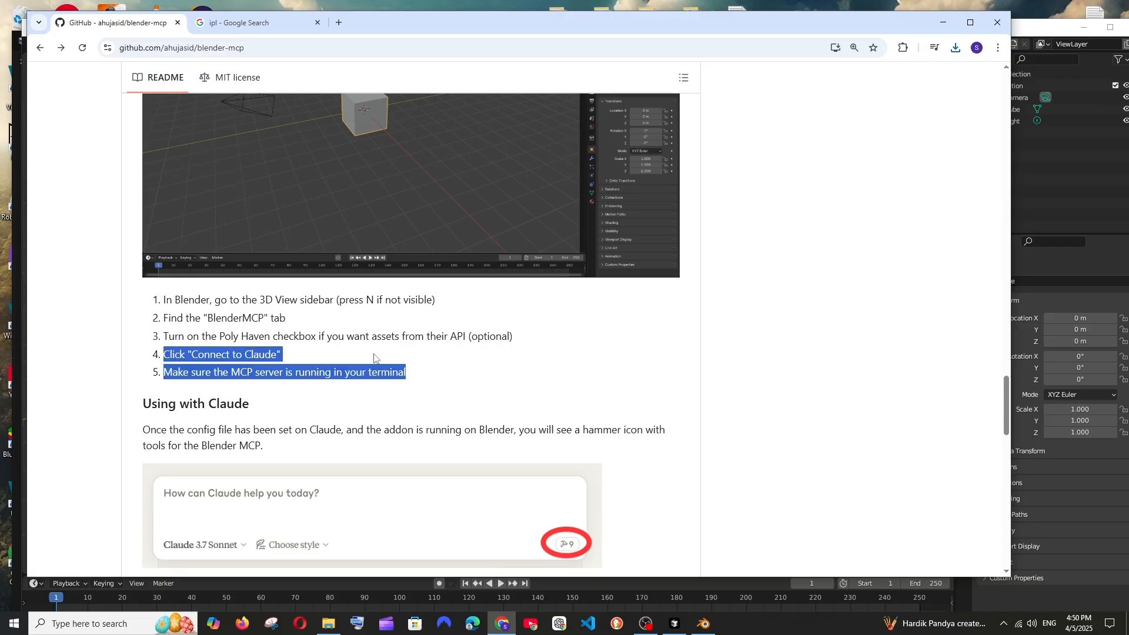
scroll(373, 359, "down", 12)
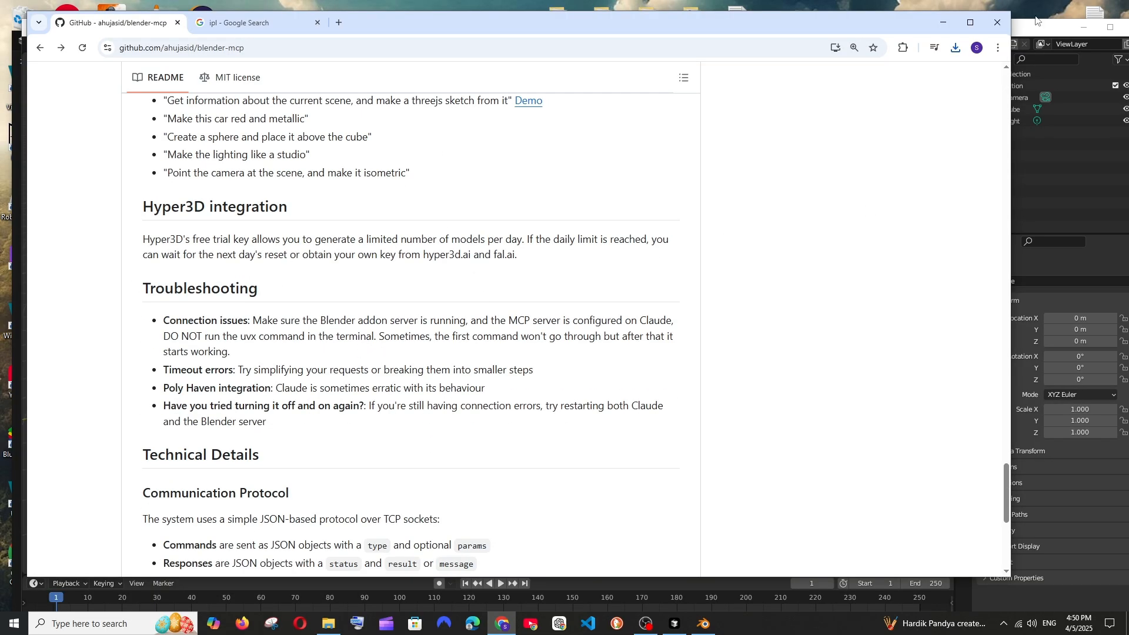
left_click(948, 30)
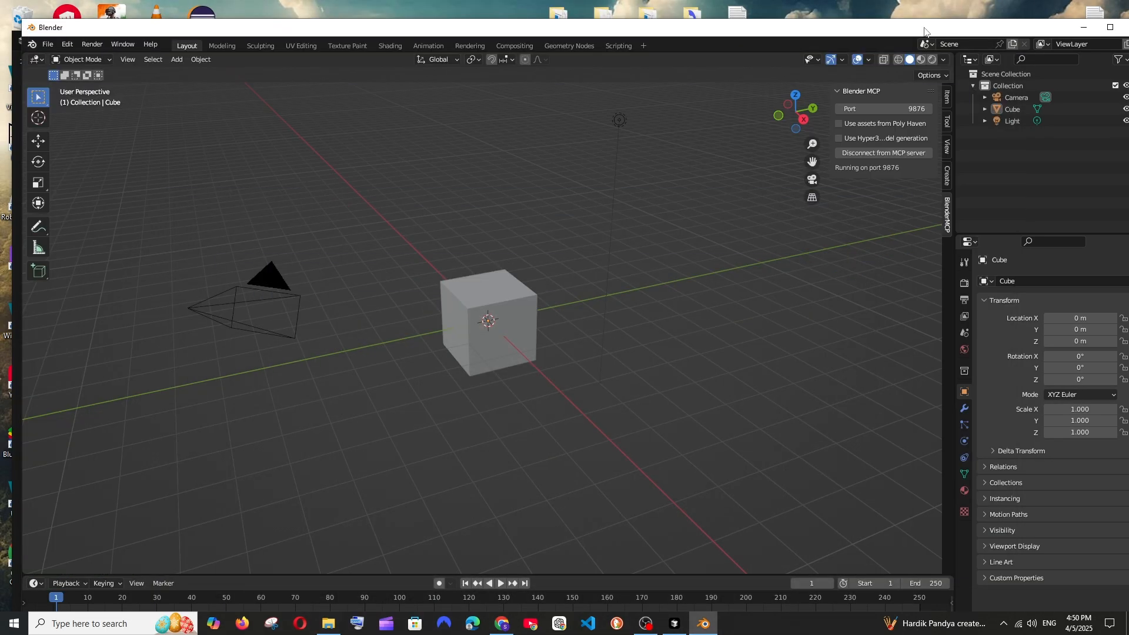
Step: Open a new chat in Cursor and arrange the Cursor window side by side with Blender, widening the chat pane
left_click(675, 623)
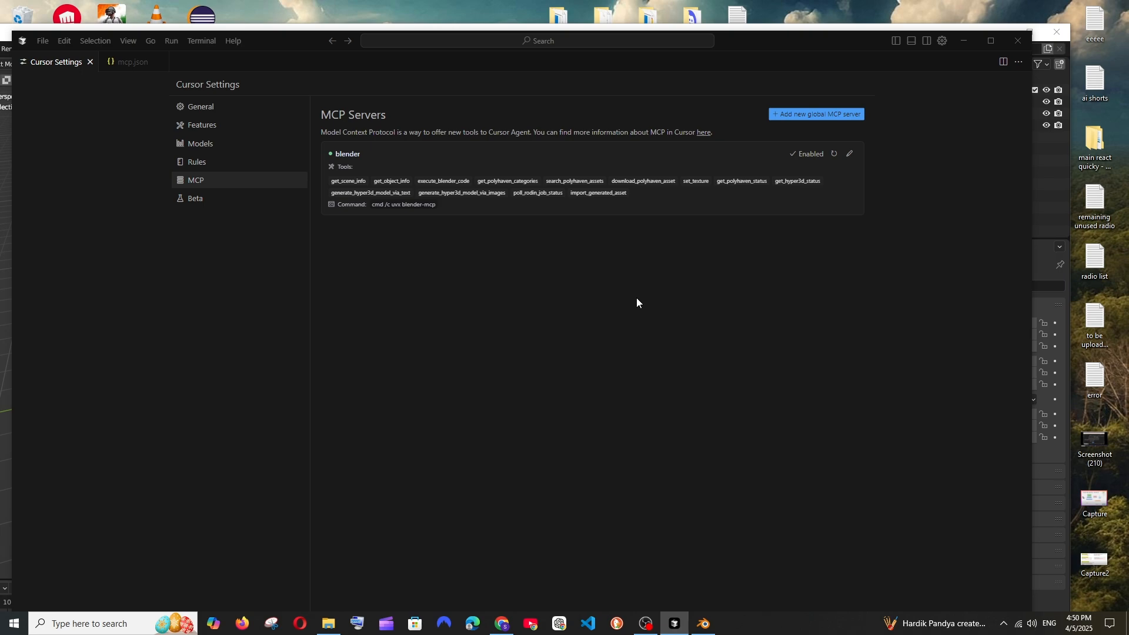
key("ctrl+l")
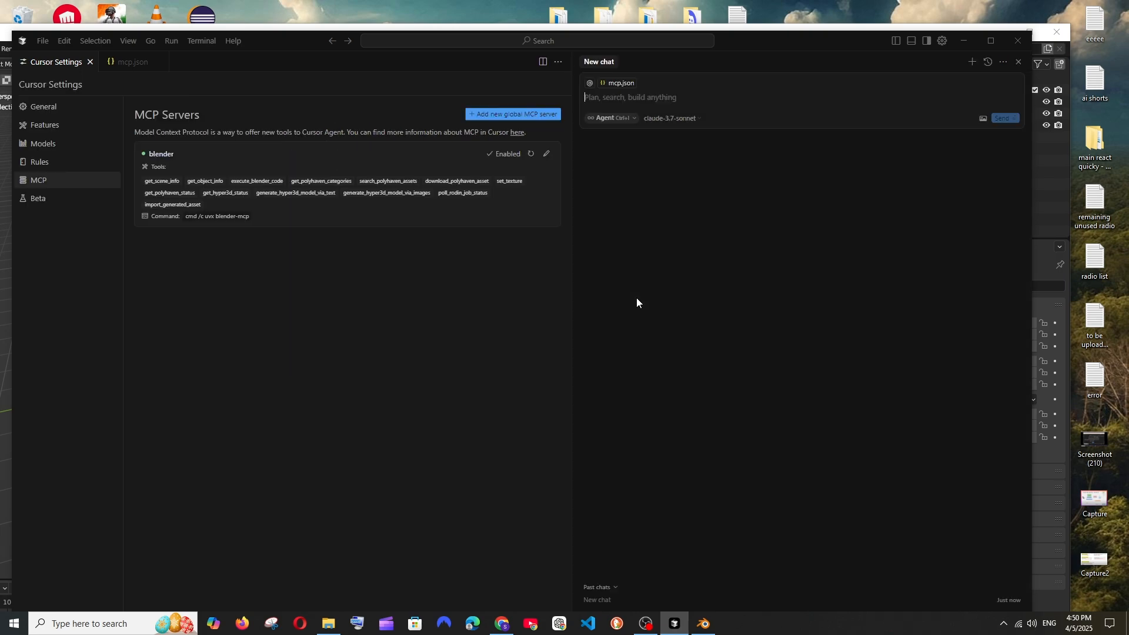
left_click_drag(12, 150, 624, 150)
left_click_drag(482, 34, 418, 33)
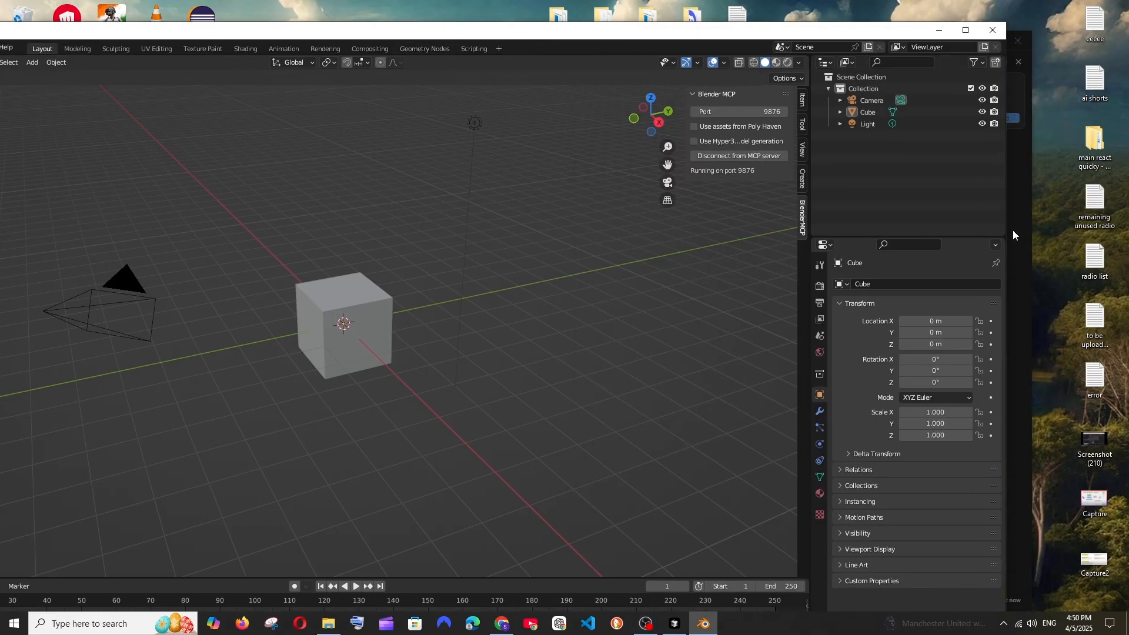
left_click_drag(1007, 232, 515, 209)
left_click_drag(1032, 238, 1126, 235)
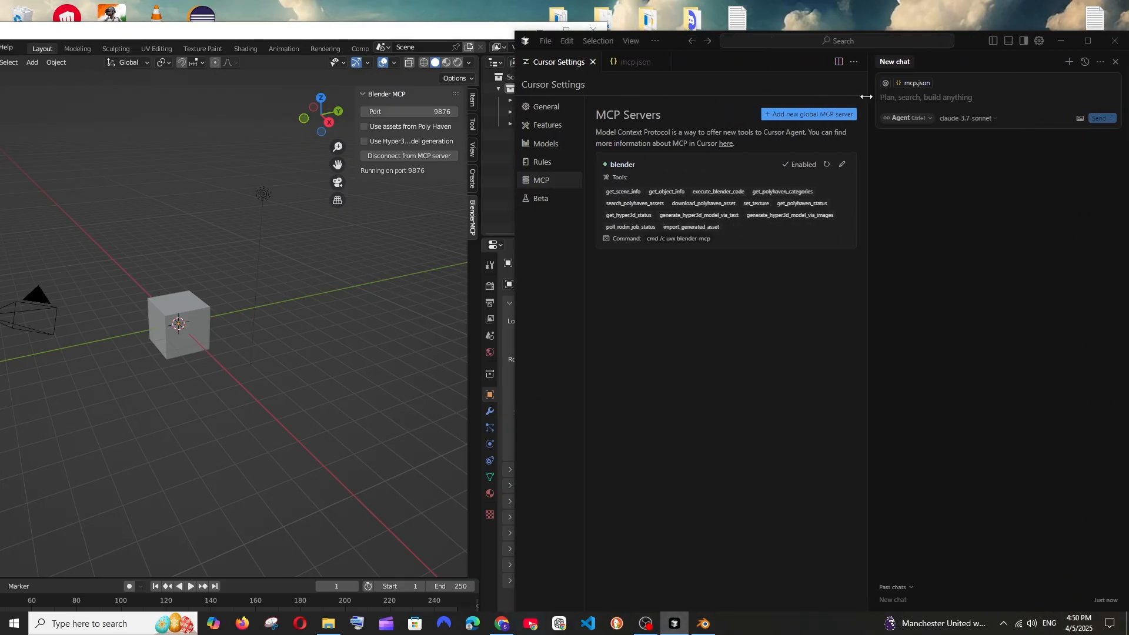
left_click_drag(869, 118, 610, 119)
left_click(735, 118)
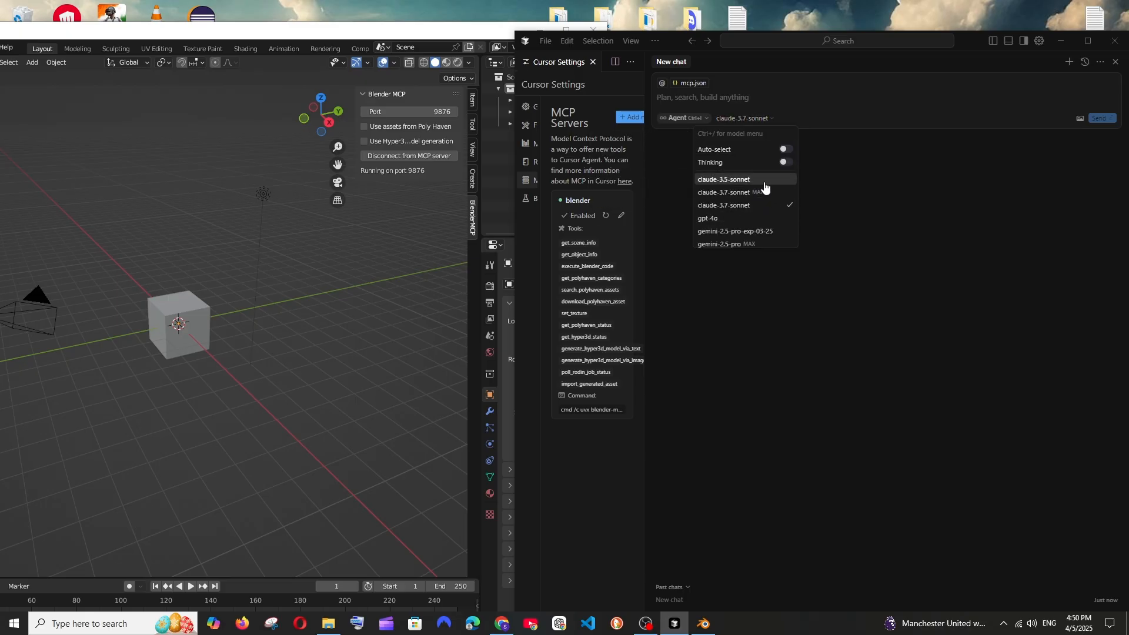
scroll(765, 221, "down", 1)
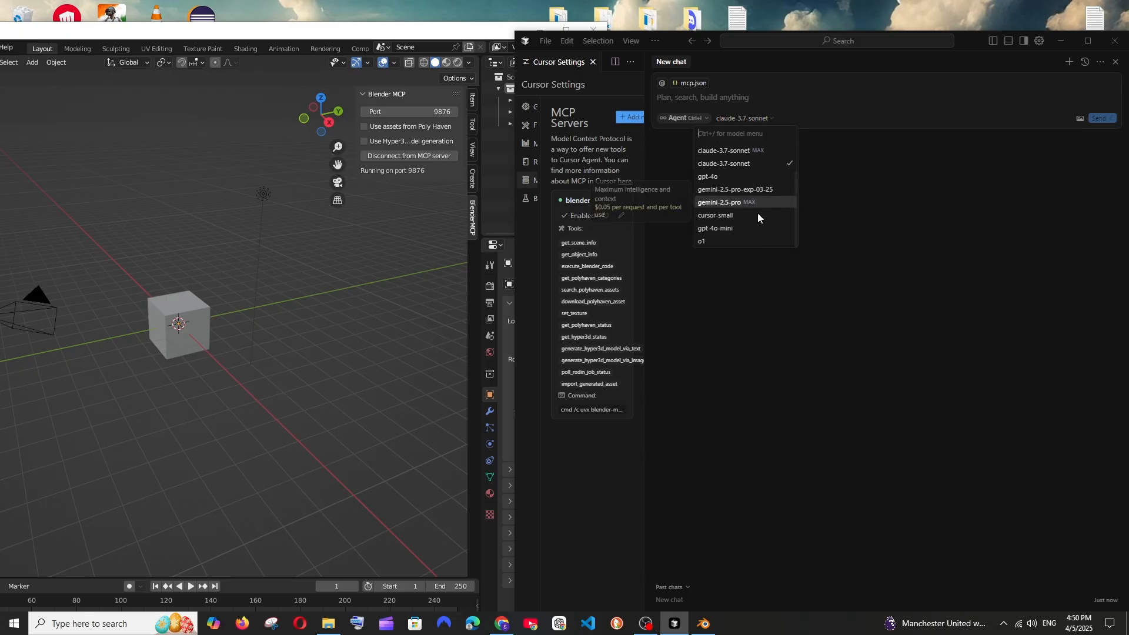
left_click(861, 203)
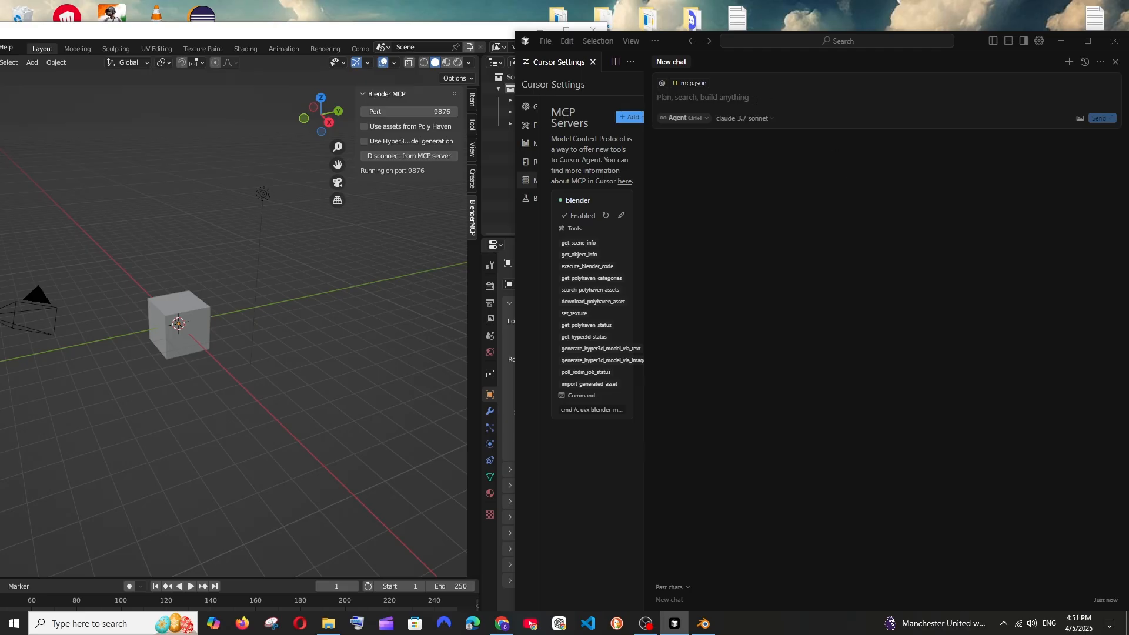
Step: Send the chat agent the prompt "remove the cube from scene"
type("remove the")
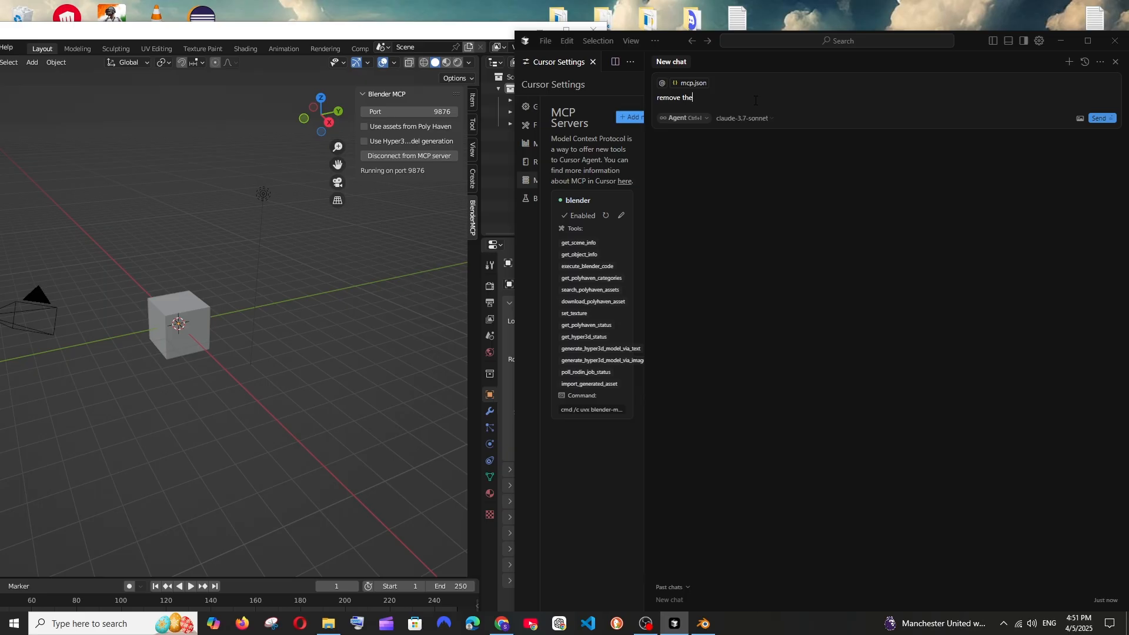
type(" cube from scene")
left_click(1104, 120)
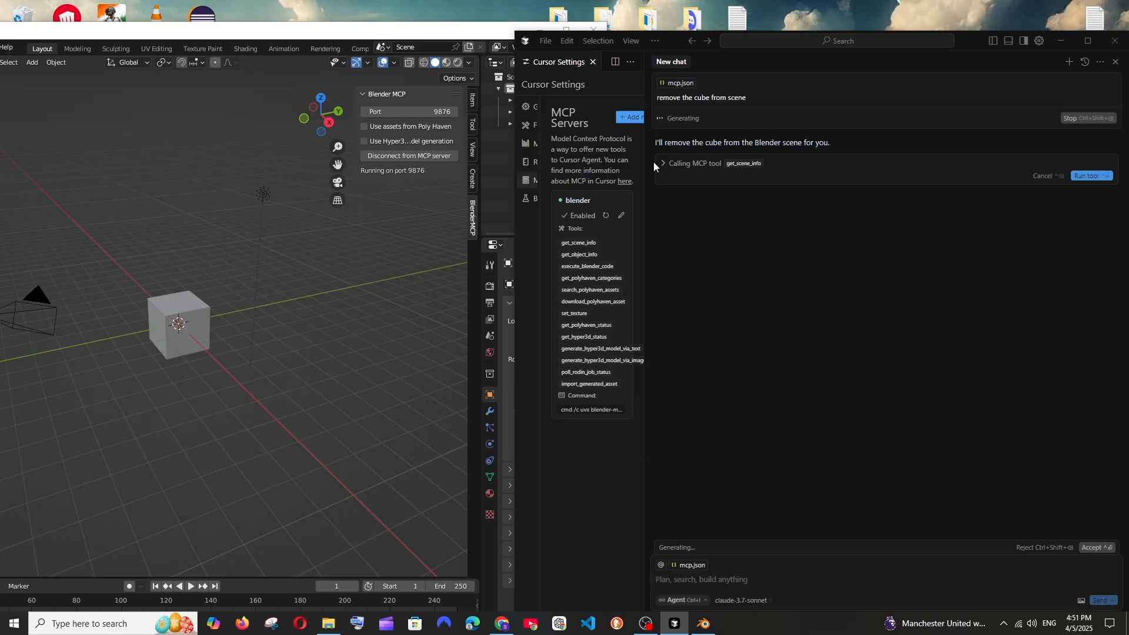
Step: Approve the agent's get_scene_info and execute_blender_code tool calls to remove the cube, and its final get_scene_info check
left_click(1092, 177)
left_click(1106, 203)
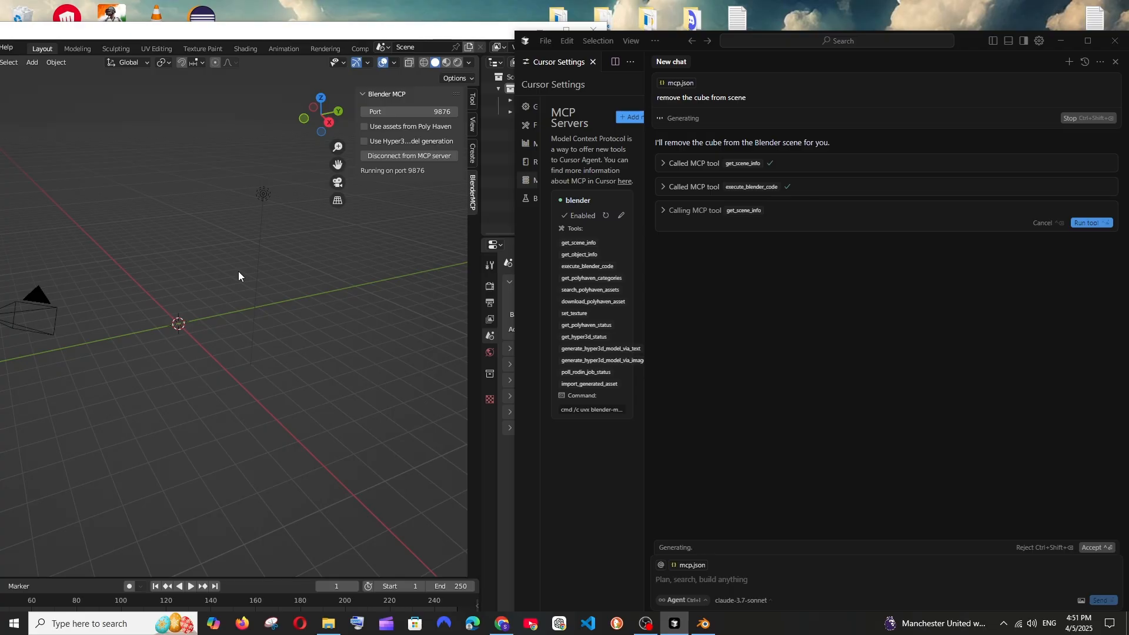
left_click(1101, 224)
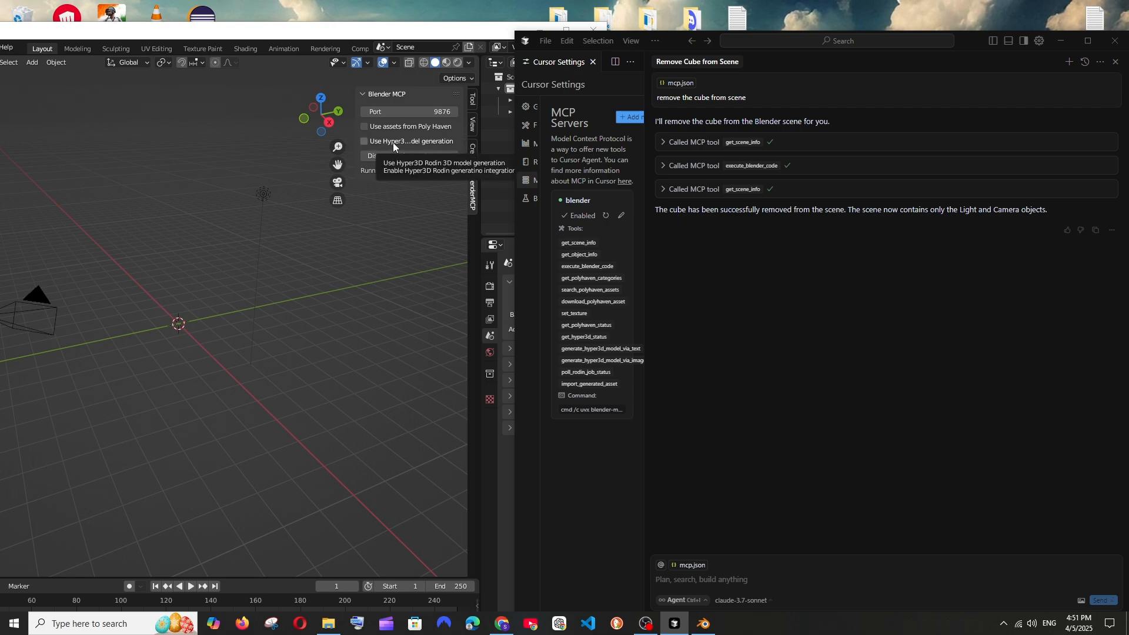
Step: Enable Poly Haven assets in the BlenderMCP settings, and show the Hyper3D generation options in a widened Blender window before turning them off again
left_click(364, 141)
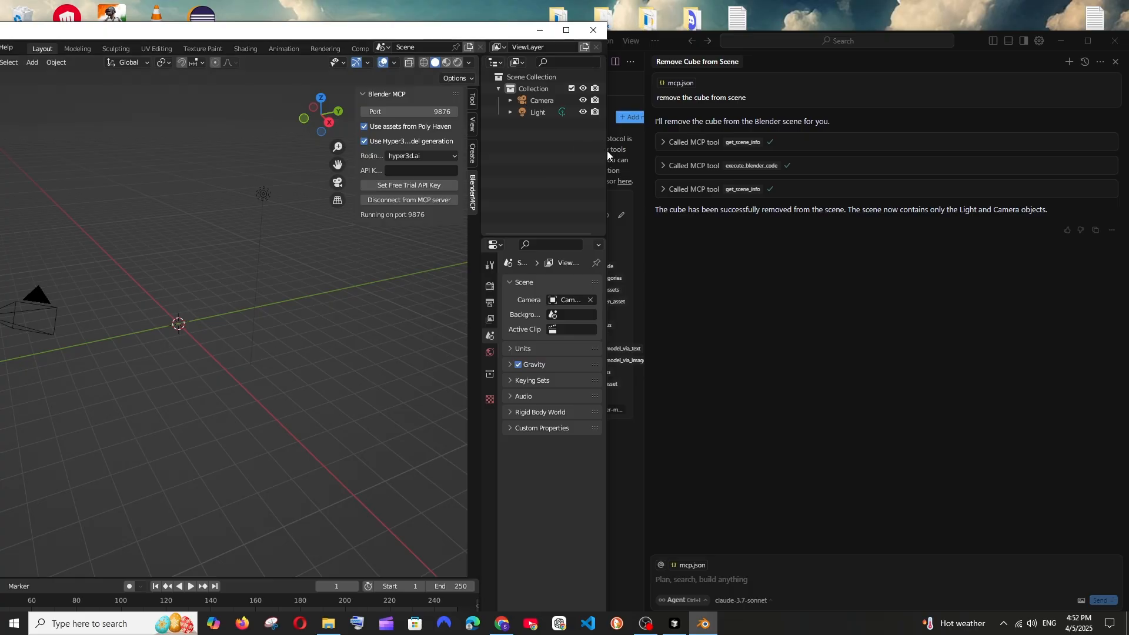
left_click_drag(606, 150, 780, 147)
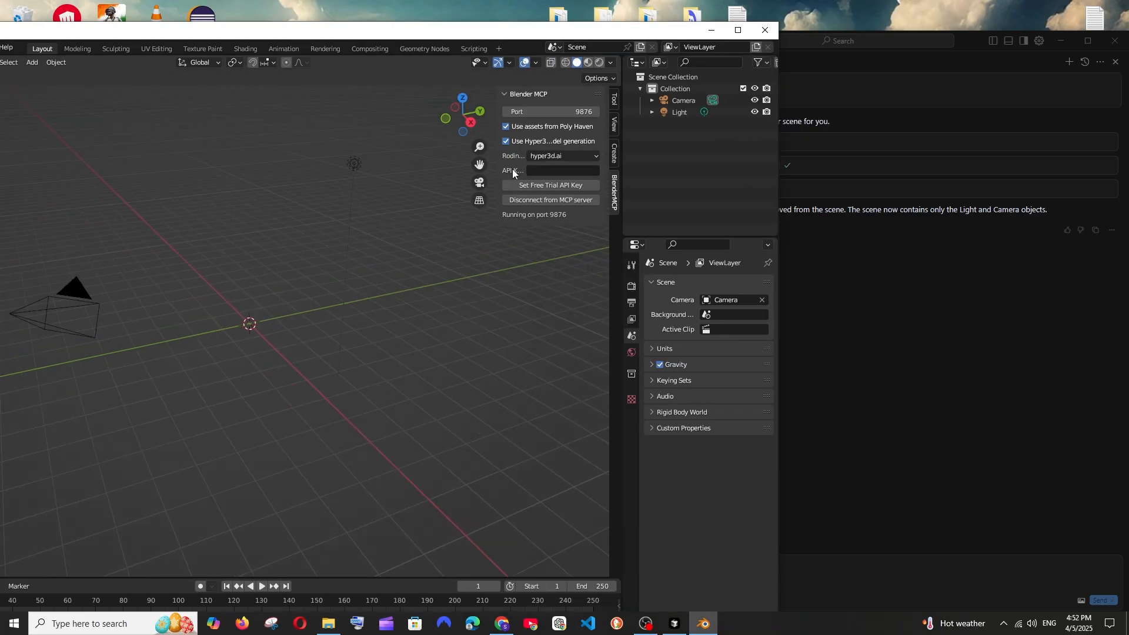
left_click(506, 141)
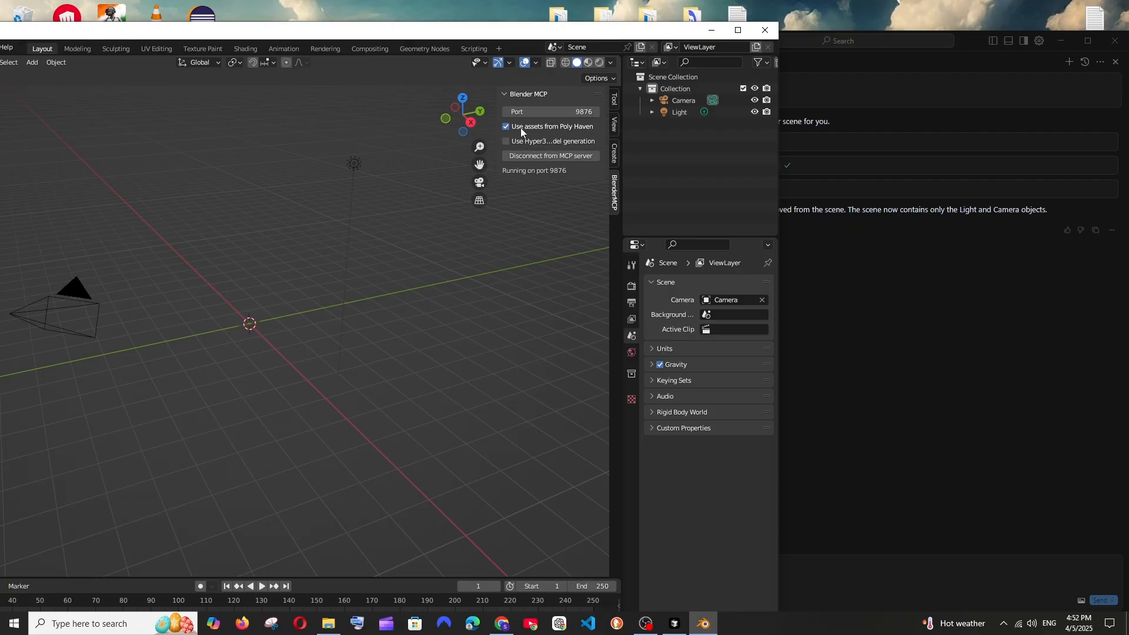
Step: Send the agent the prompt "can u create me a house with few trees with realistic colours and textures" and approve its Poly Haven and Hyper3D status checks
left_click(752, 575)
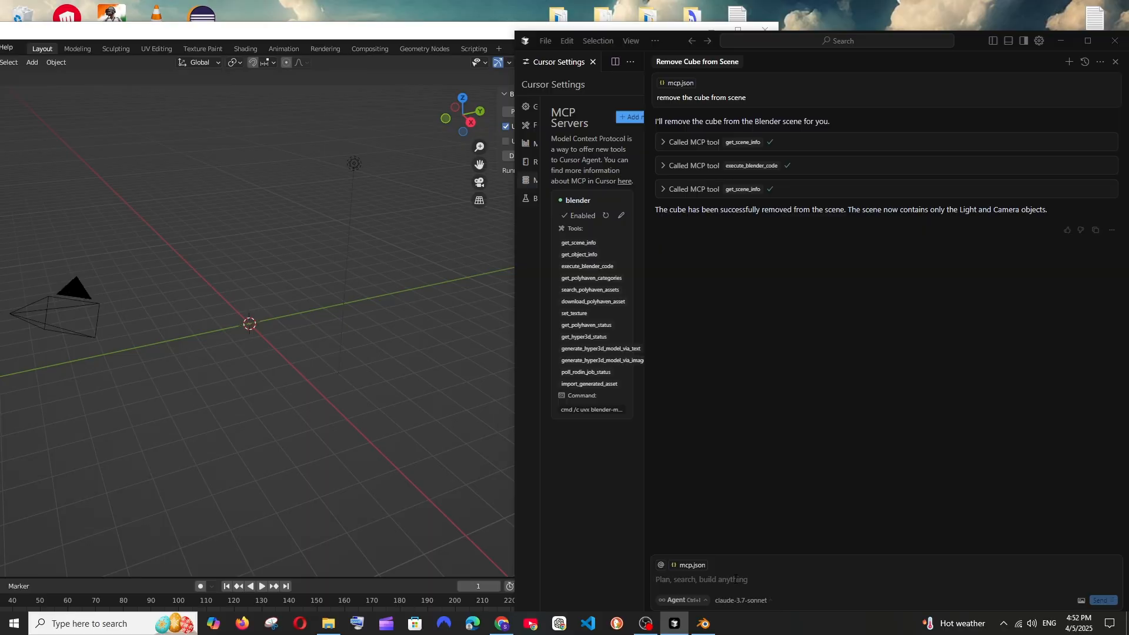
type("can u create me a house with few trees with realistic colours and textures")
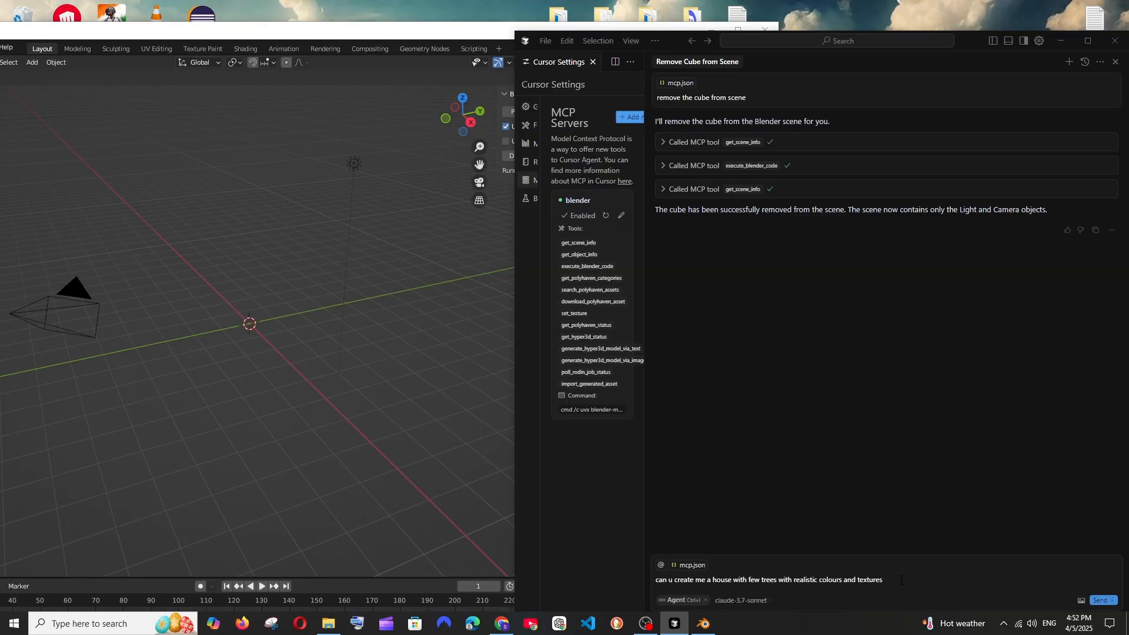
left_click(1100, 601)
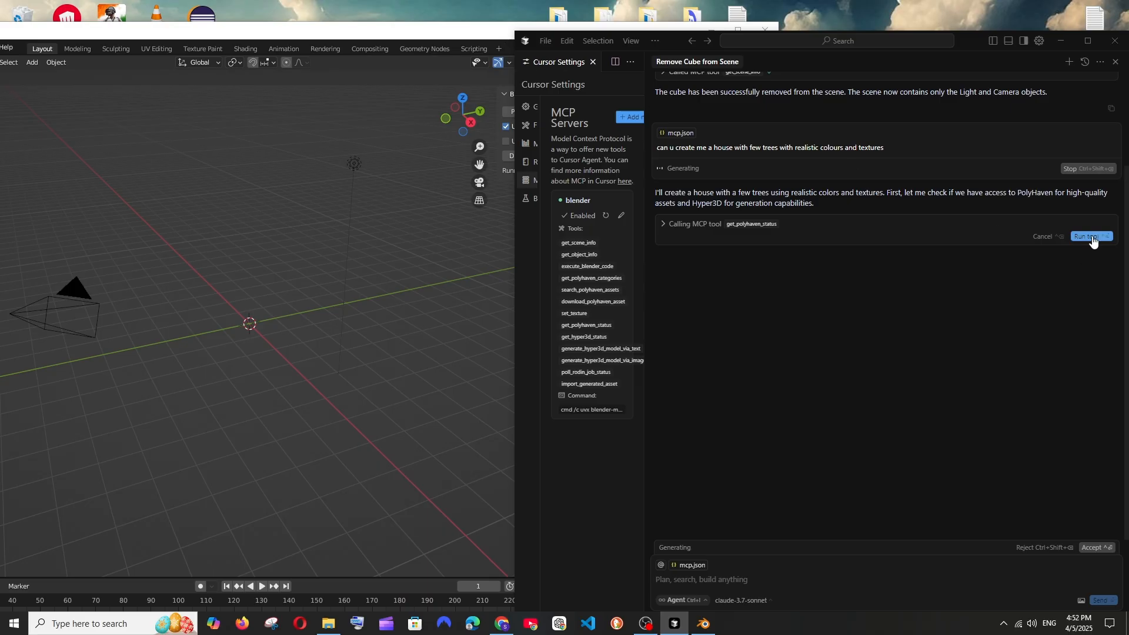
left_click(1092, 236)
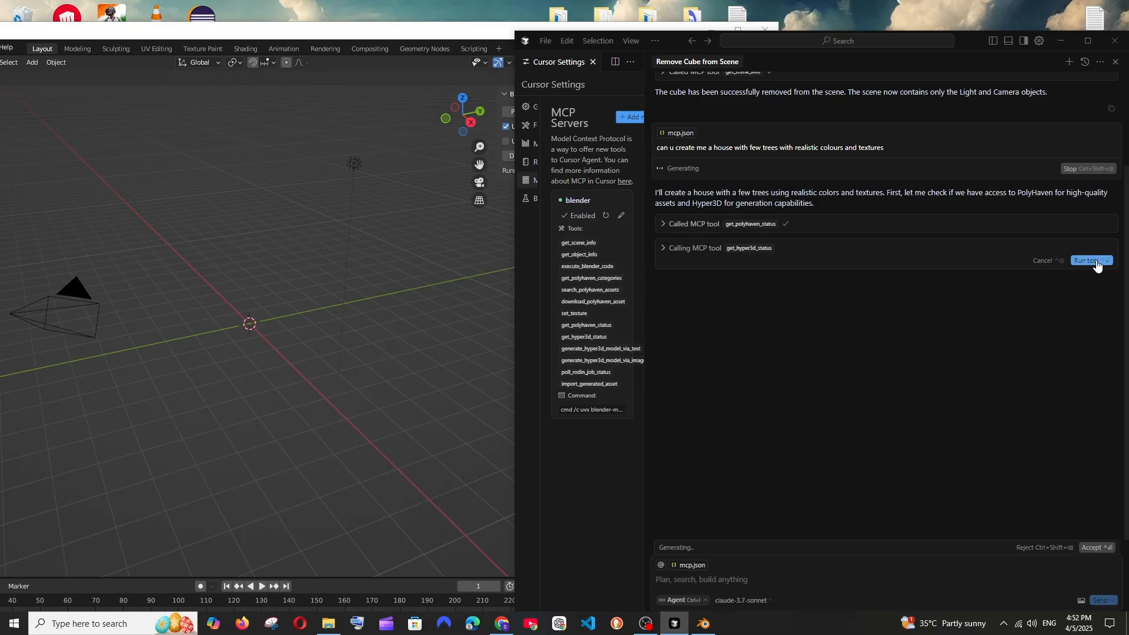
left_click(1097, 261)
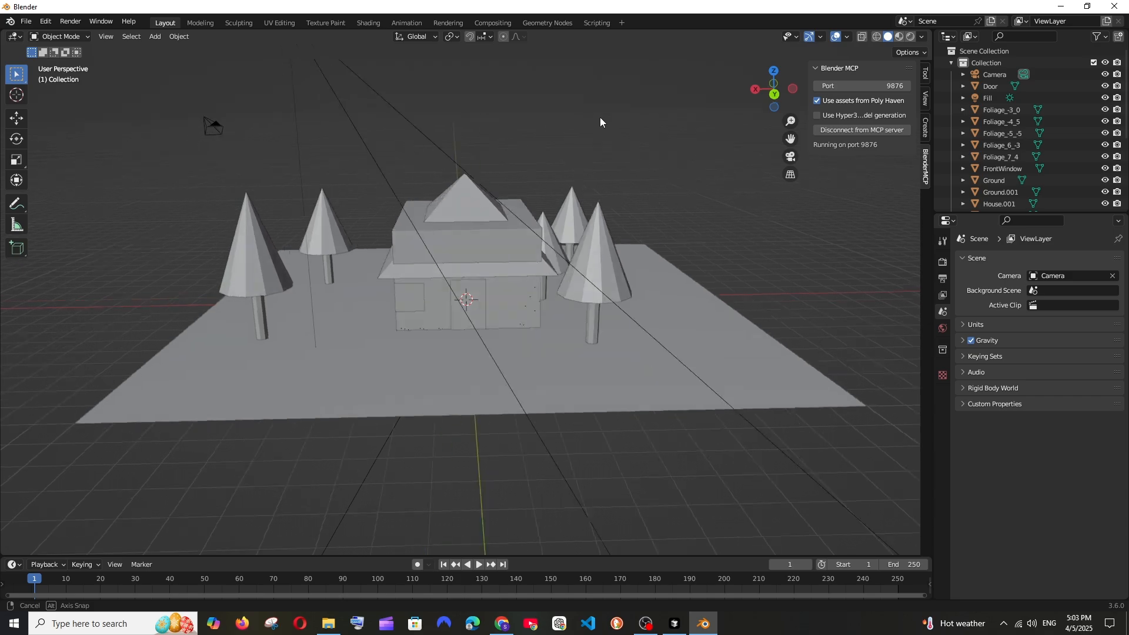
Step: Switch the Blender viewport to rendered shading and inspect the generated house and trees from several angles
middle_click_drag(600, 118, 494, 152)
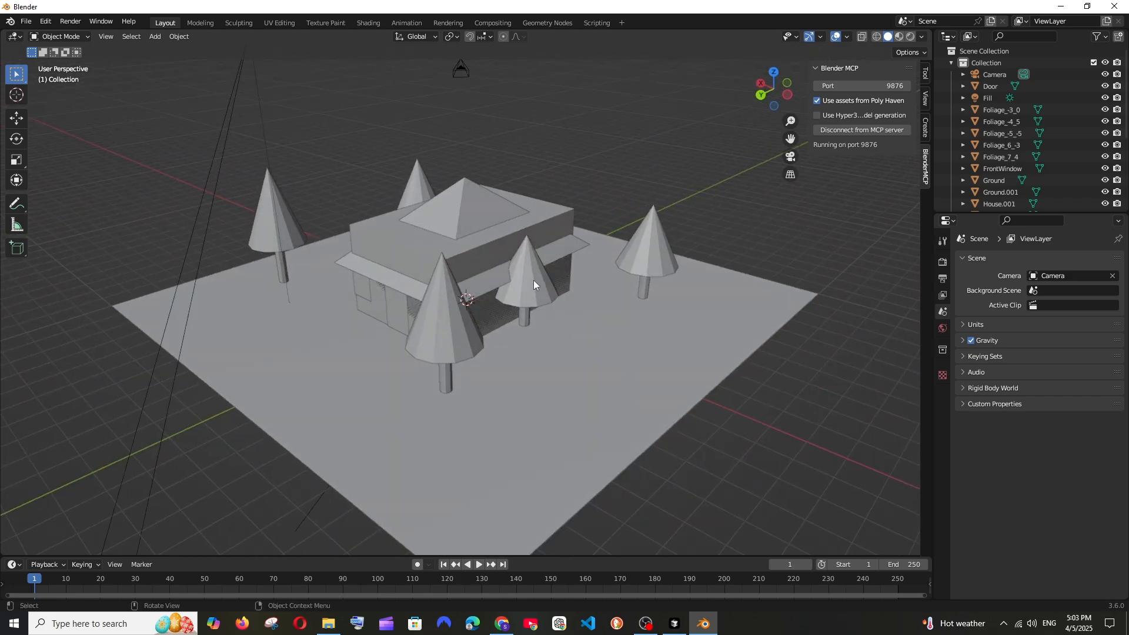
left_click(529, 286)
left_click_drag(526, 287, 574, 235)
left_click(623, 127)
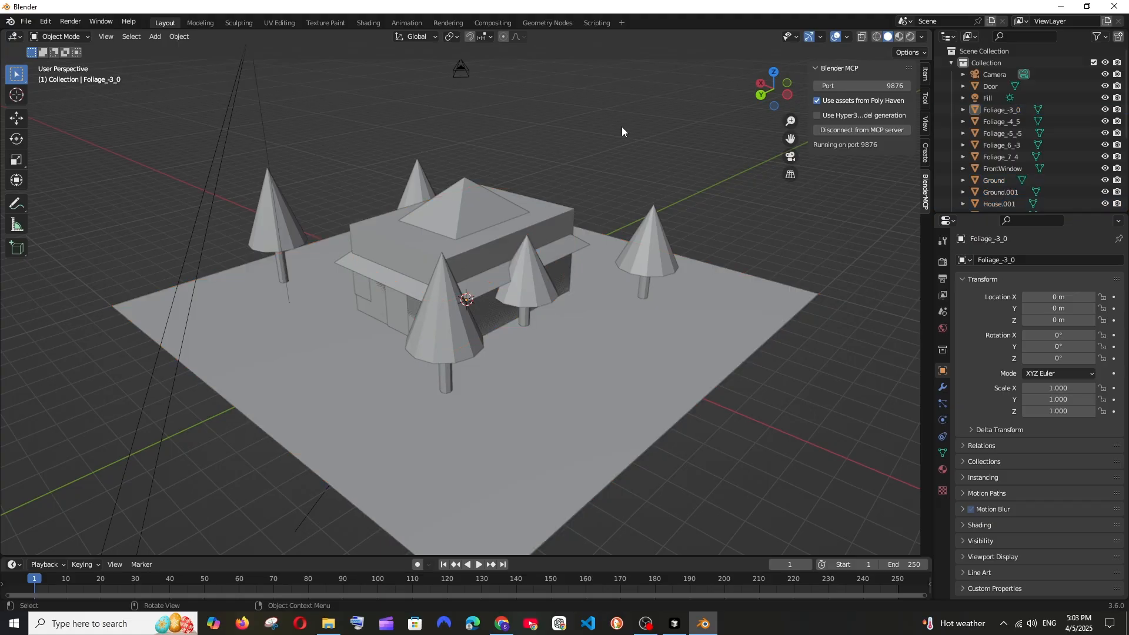
left_click(911, 37)
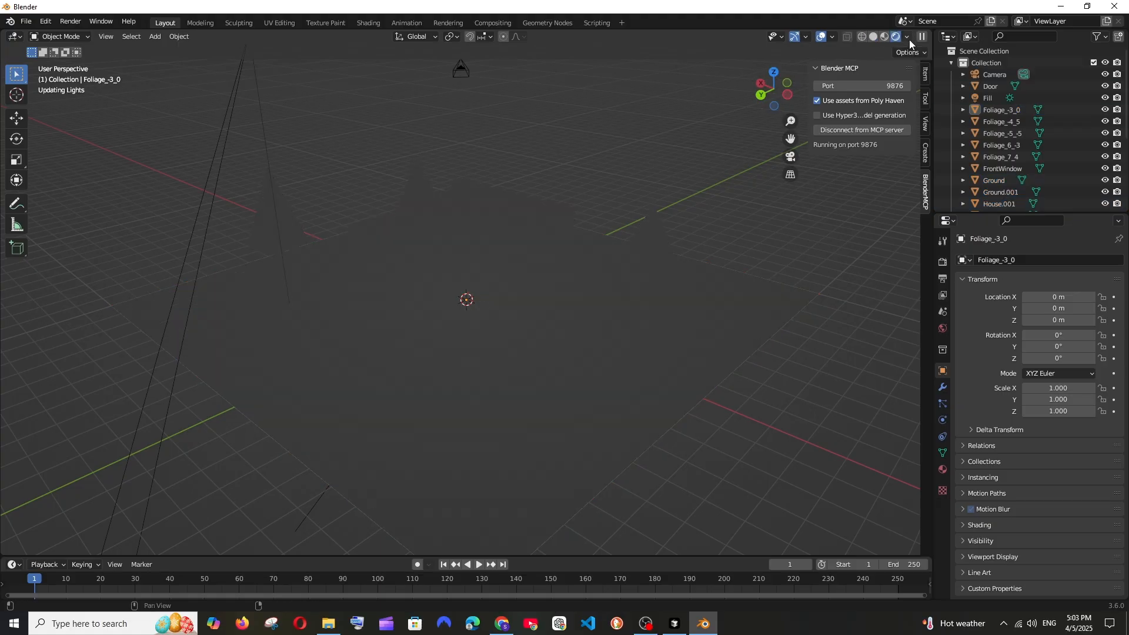
middle_click_drag(597, 121, 664, 123)
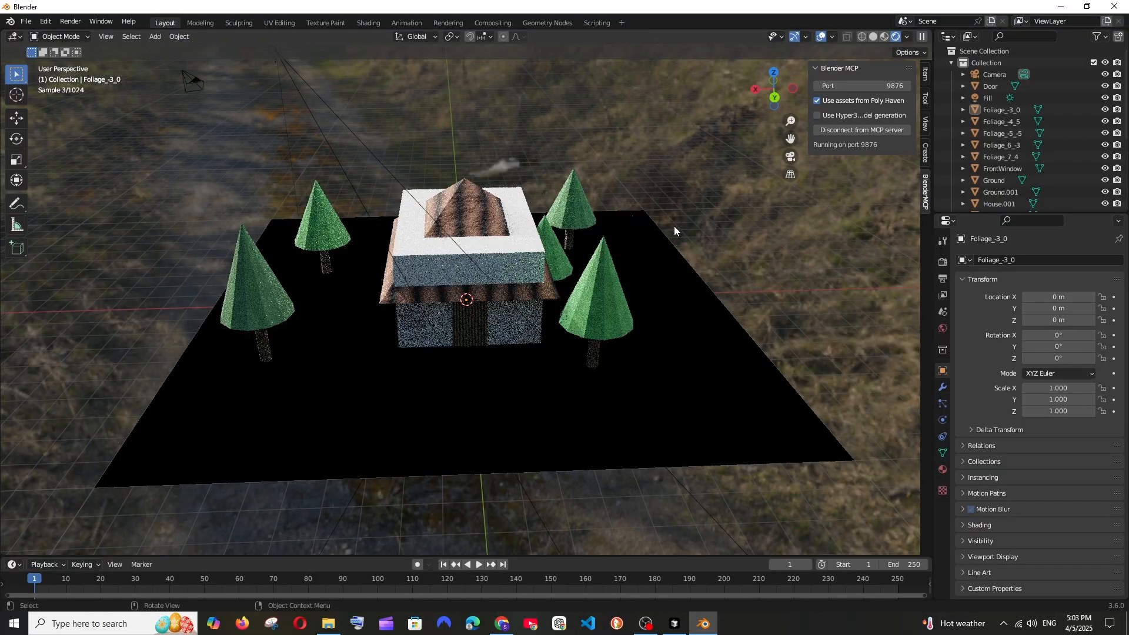
middle_click_drag(746, 233, 555, 150)
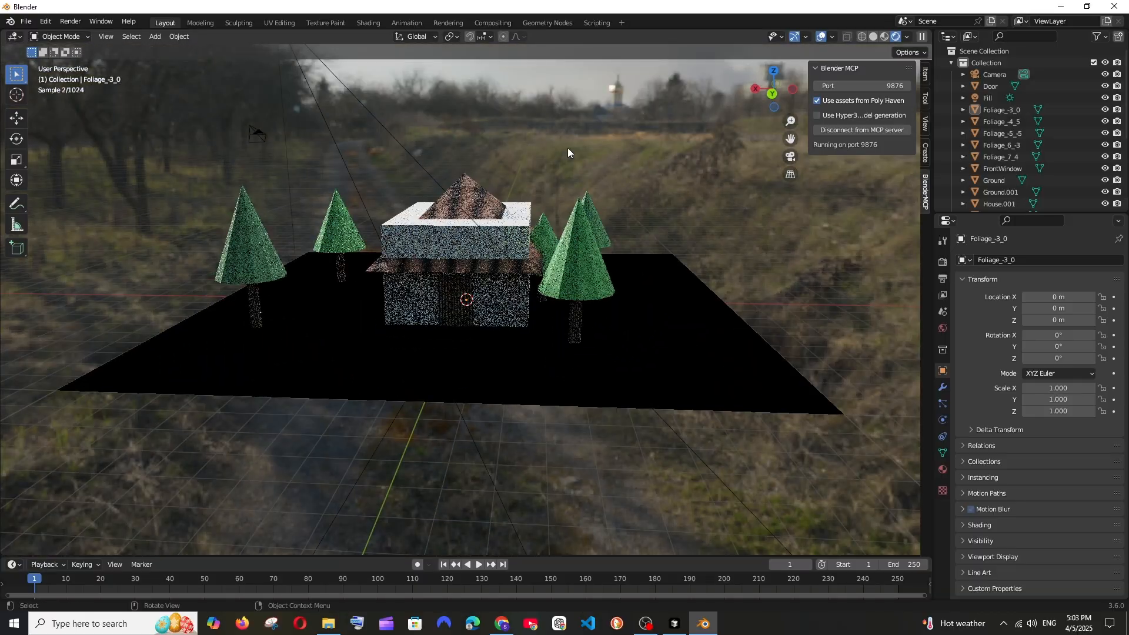
mouse_move(692, 200)
middle_mouse_down()
mouse_move(686, 185)
mouse_move(686, 196)
middle_mouse_up()
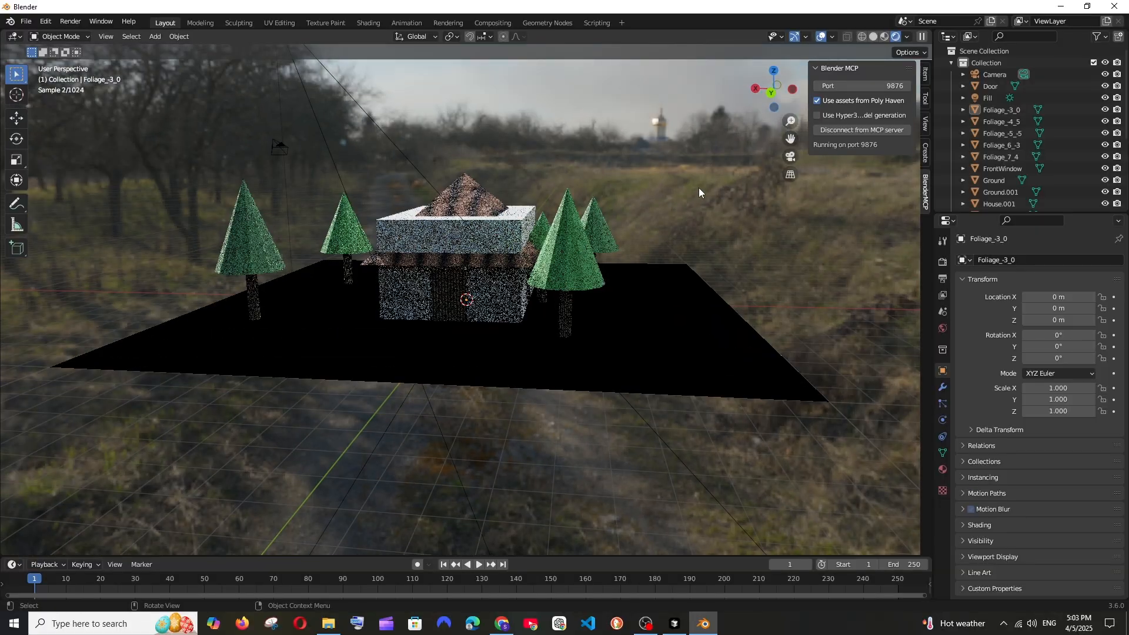